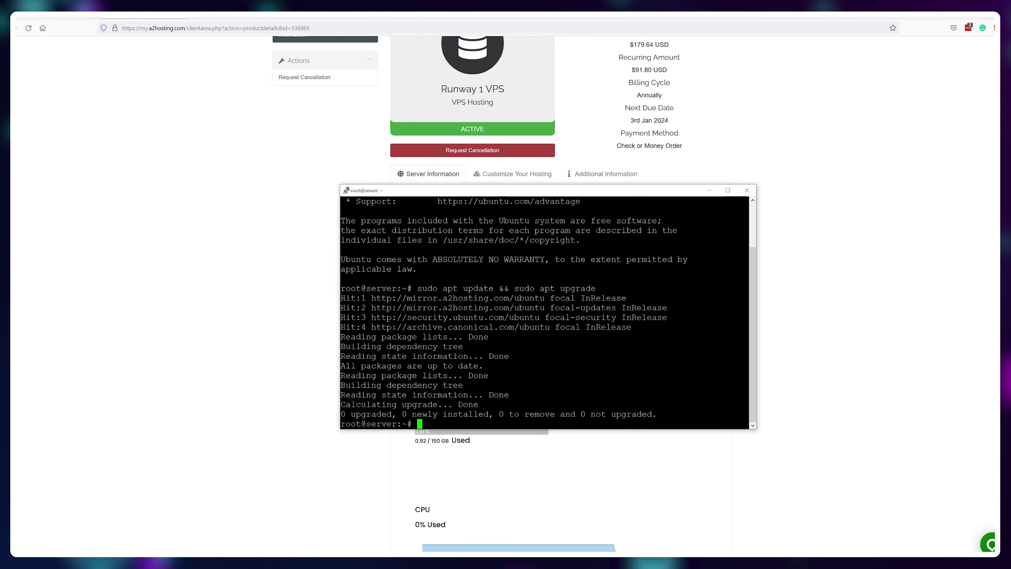
# Update the VPS packages with sudo apt update && upgrade, then start a k6 browser recording of the store URL.
pyautogui.write('-')
pyautogui.press('Return')
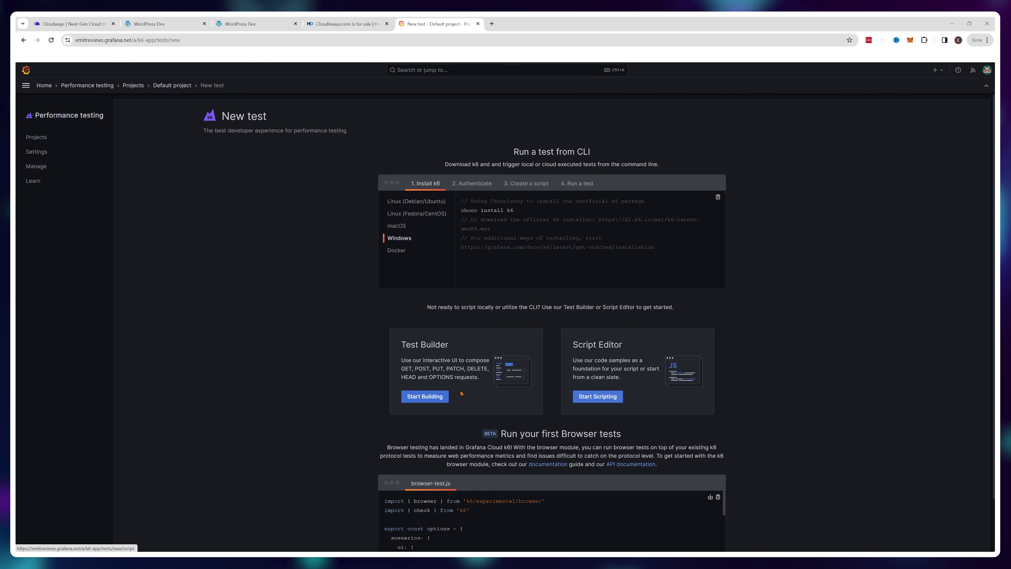
pyautogui.click(436, 396)
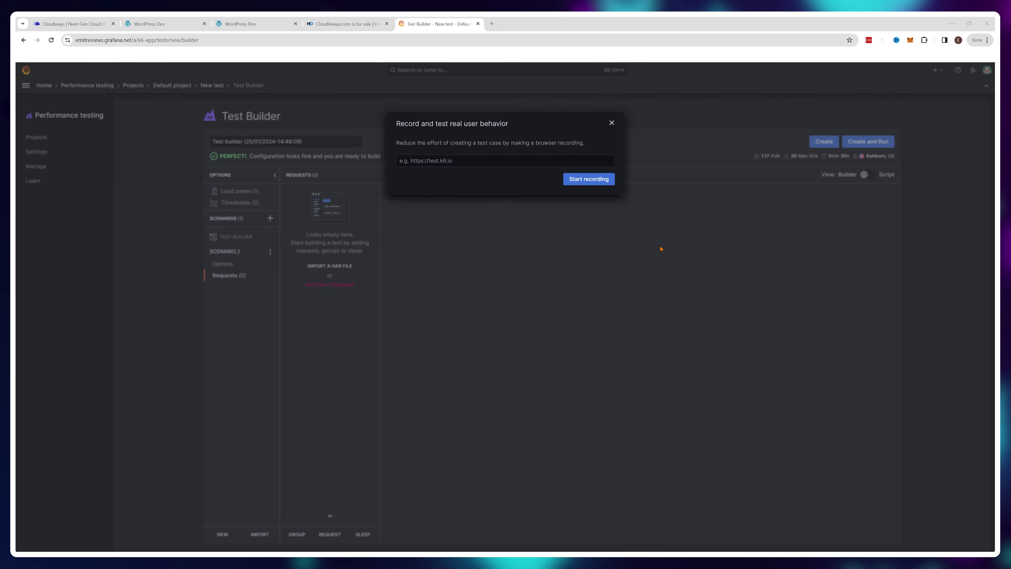
pyautogui.hotkey('ctrl', 'v')
pyautogui.click(589, 178)
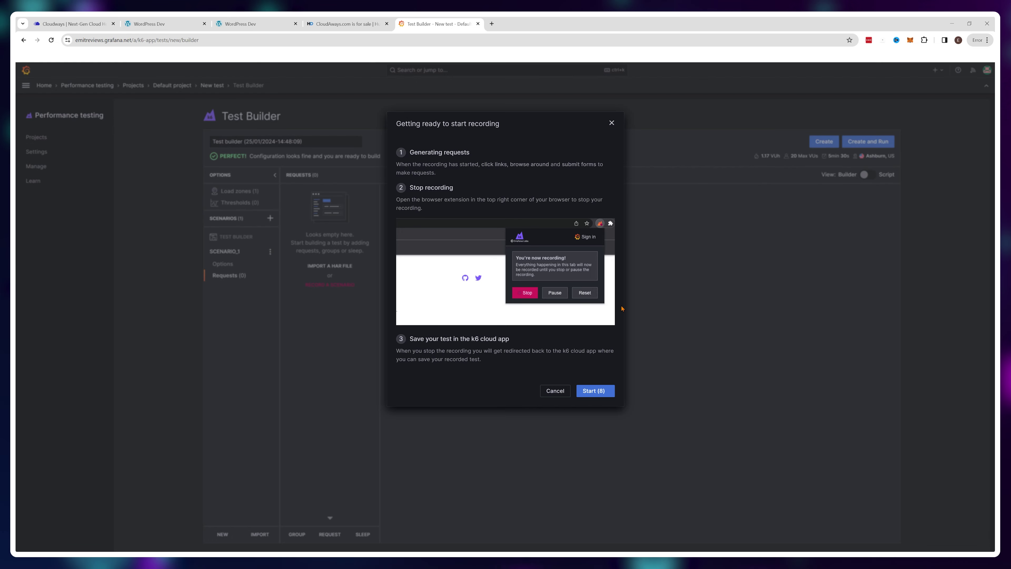
pyautogui.click(599, 392)
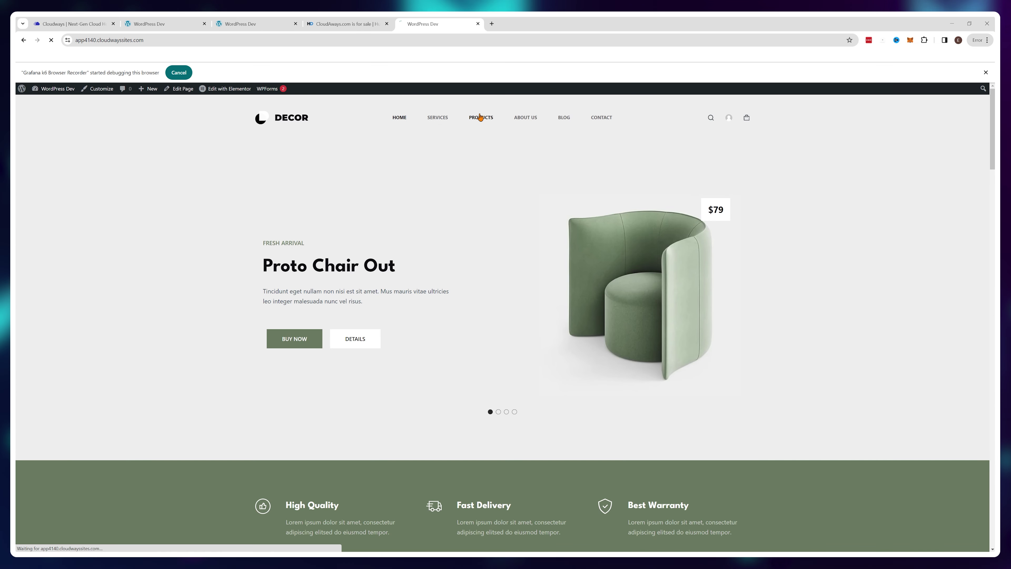
# Add the Aliquam Ododiam chair from Products to the cart, view the cart, and proceed to checkout.
pyautogui.click(481, 117)
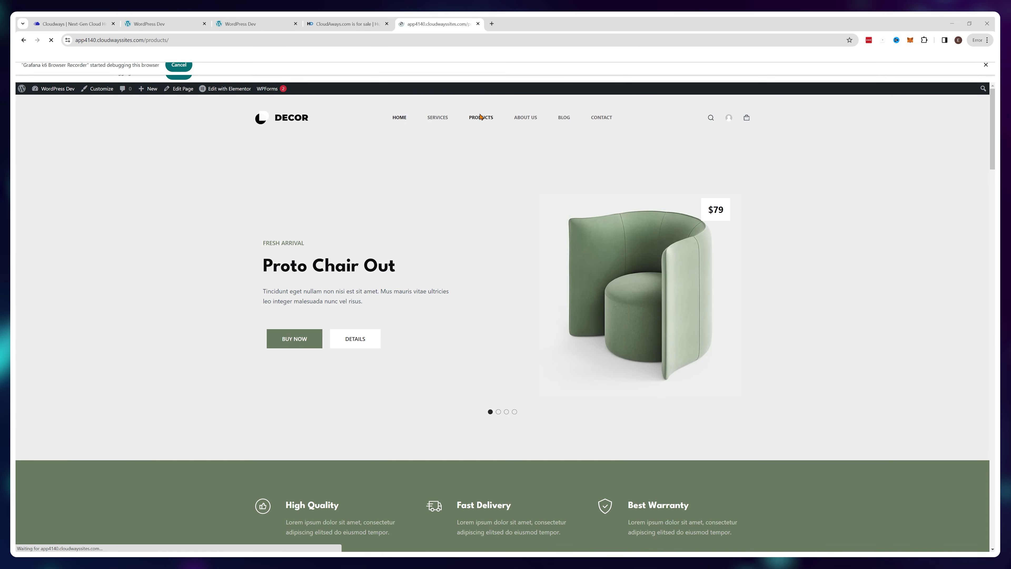
pyautogui.click(306, 274)
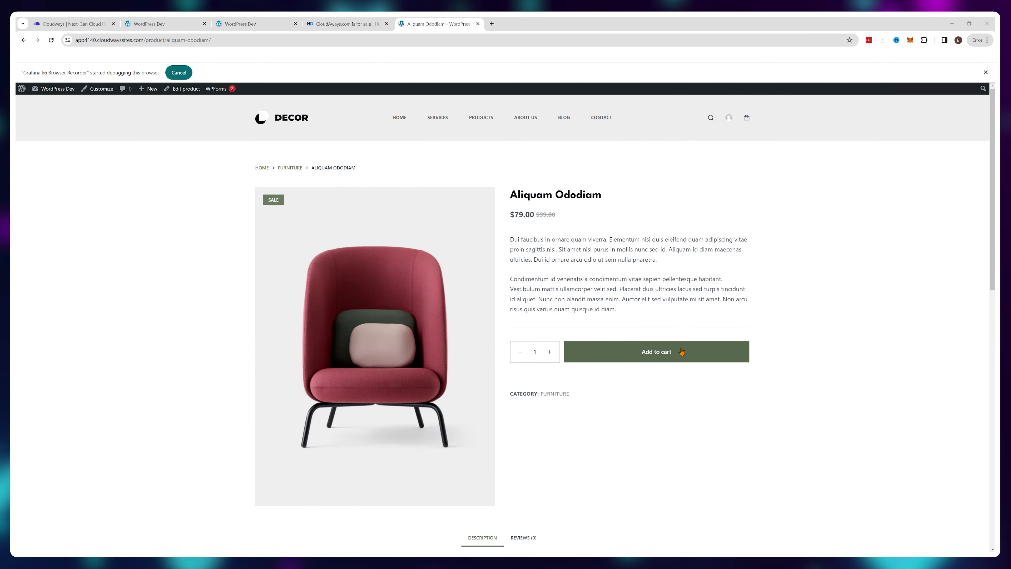
pyautogui.click(682, 352)
pyautogui.moveTo(746, 119)
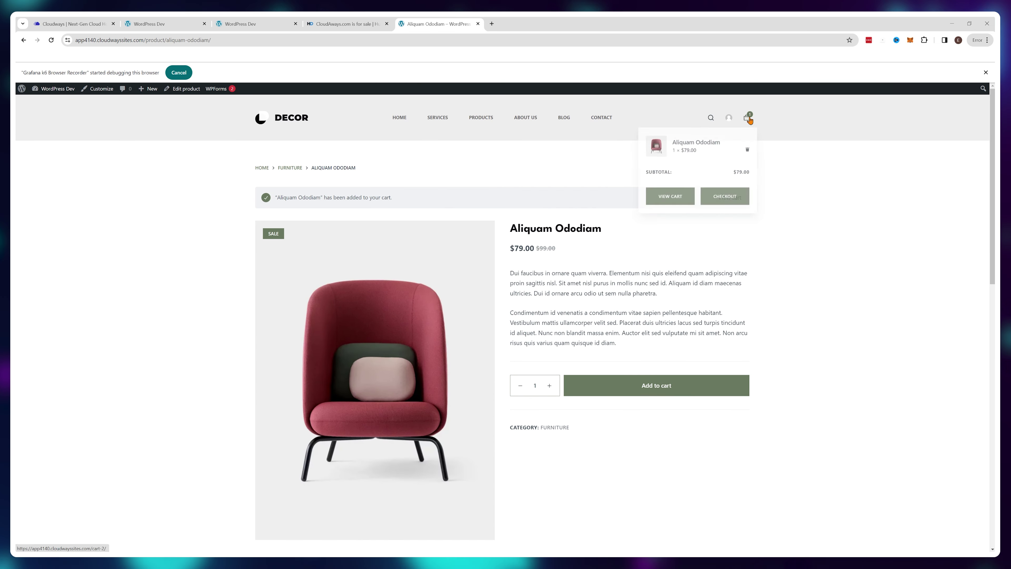
pyautogui.click(689, 198)
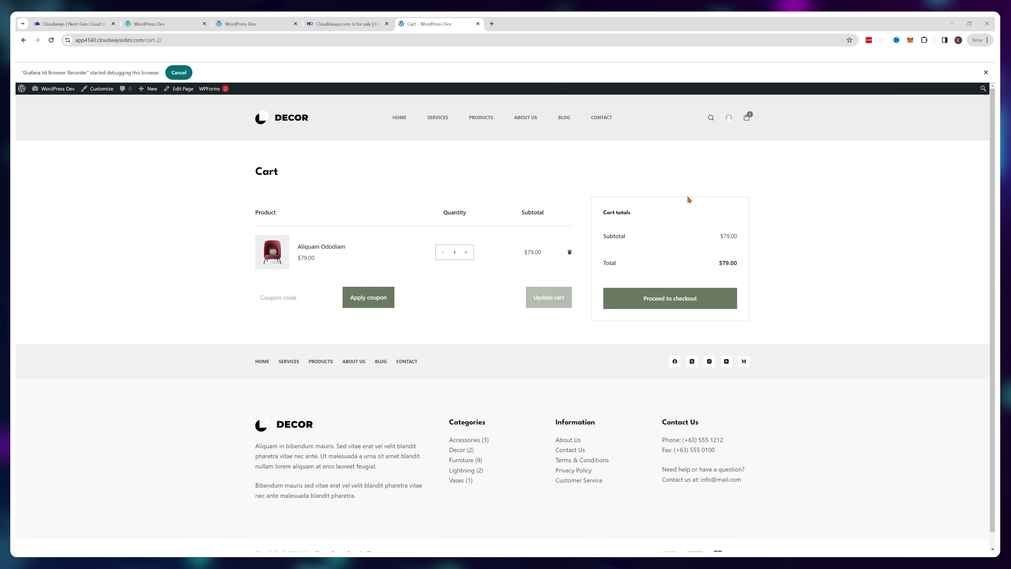
pyautogui.click(700, 295)
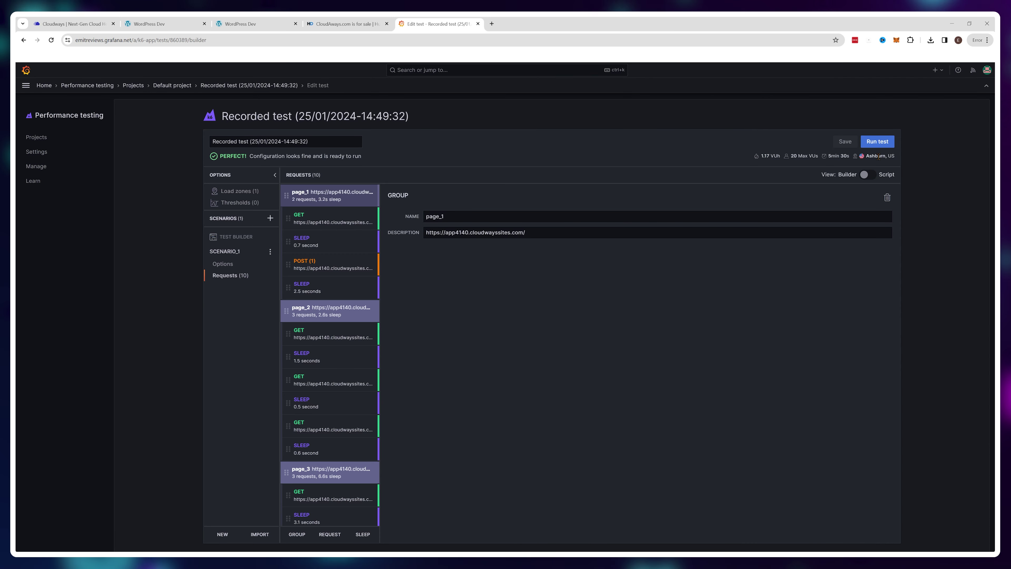
# Edit the Cart_Navigation scenario's ramping stage target VUs toward 100, 400 and 800.
pyautogui.click(234, 266)
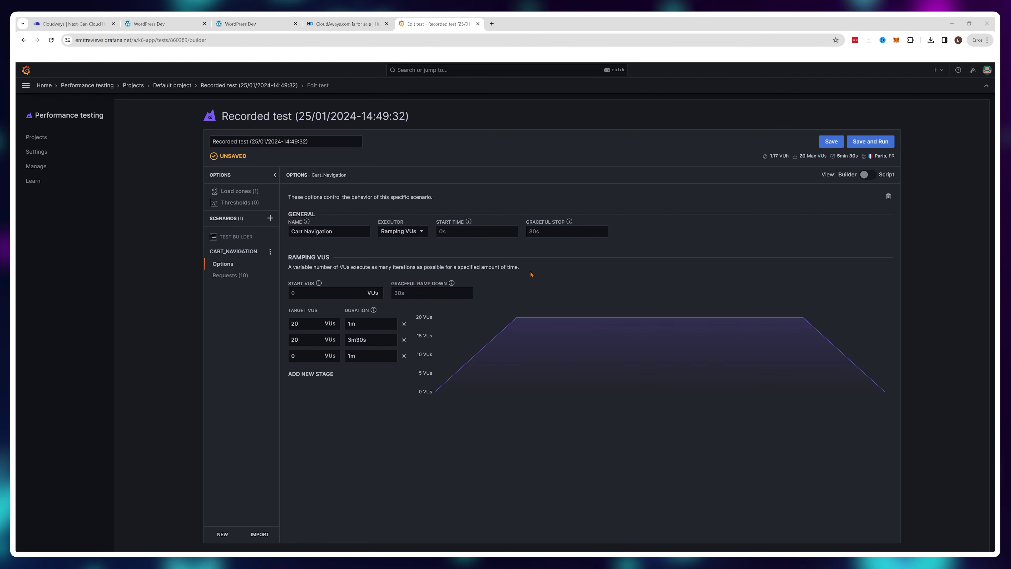
pyautogui.doubleClick(304, 323)
pyautogui.write('40')
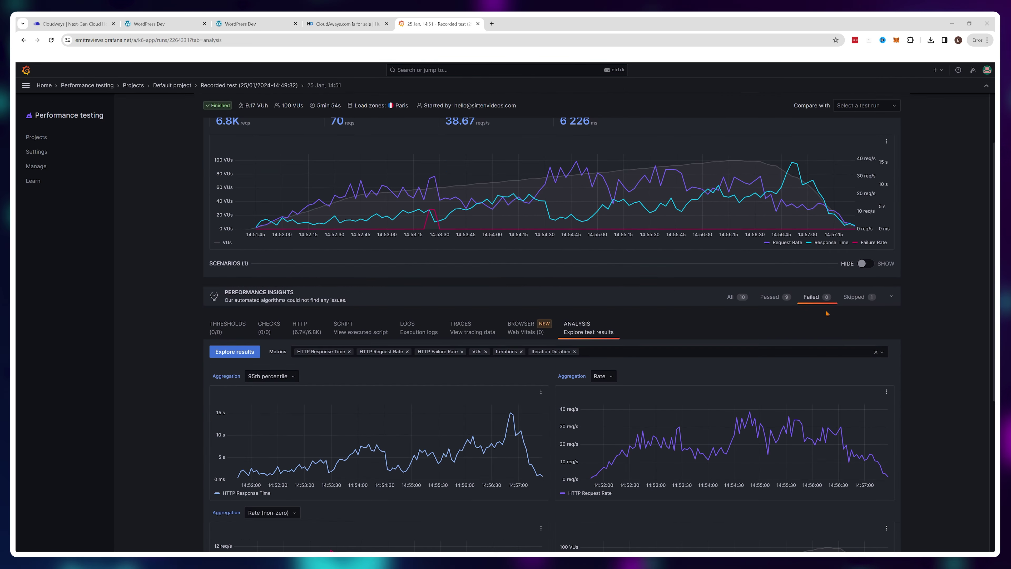
pyautogui.click(783, 297)
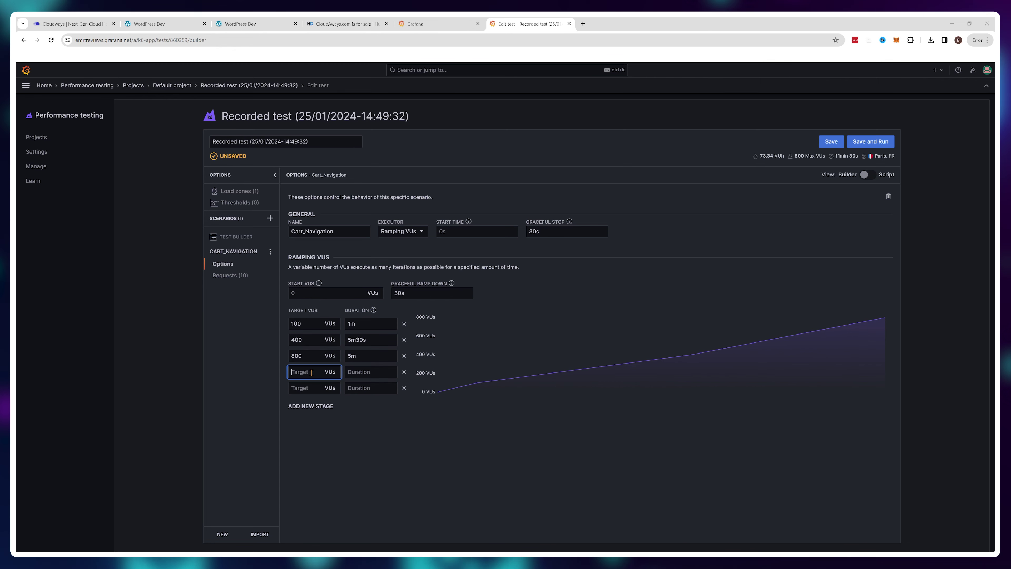
# Add ramp stages of 1000 VUs over 5m30s and 0 VUs over 1m.
pyautogui.write('1000')
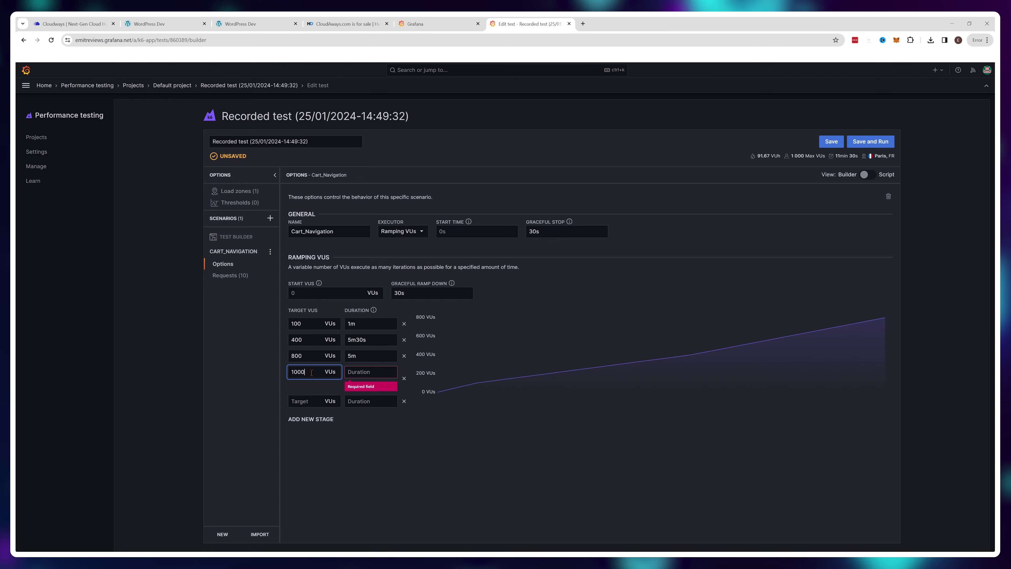
pyautogui.click(364, 371)
pyautogui.write('5m30')
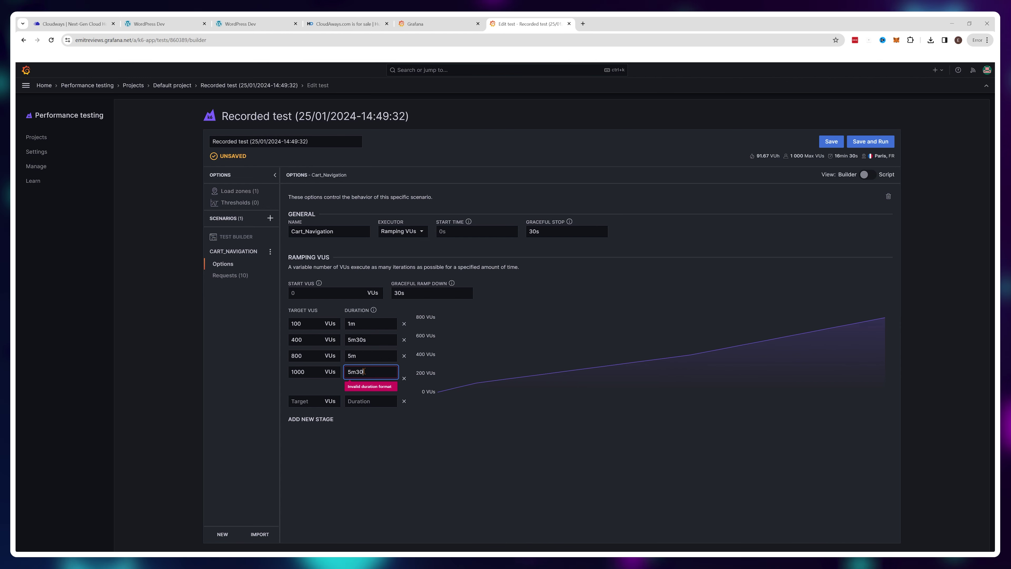
pyautogui.write('s')
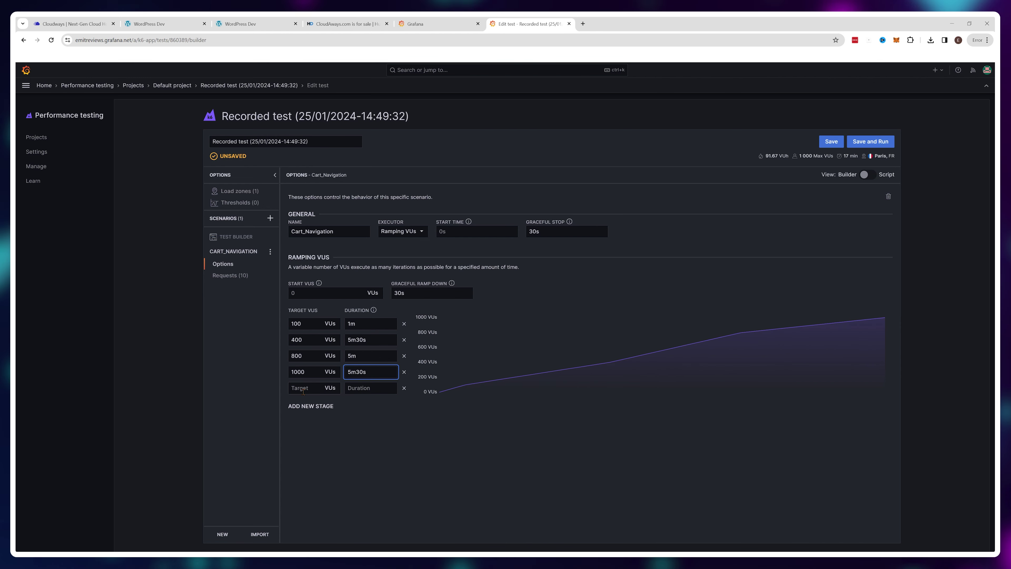
pyautogui.click(367, 388)
pyautogui.write('1')
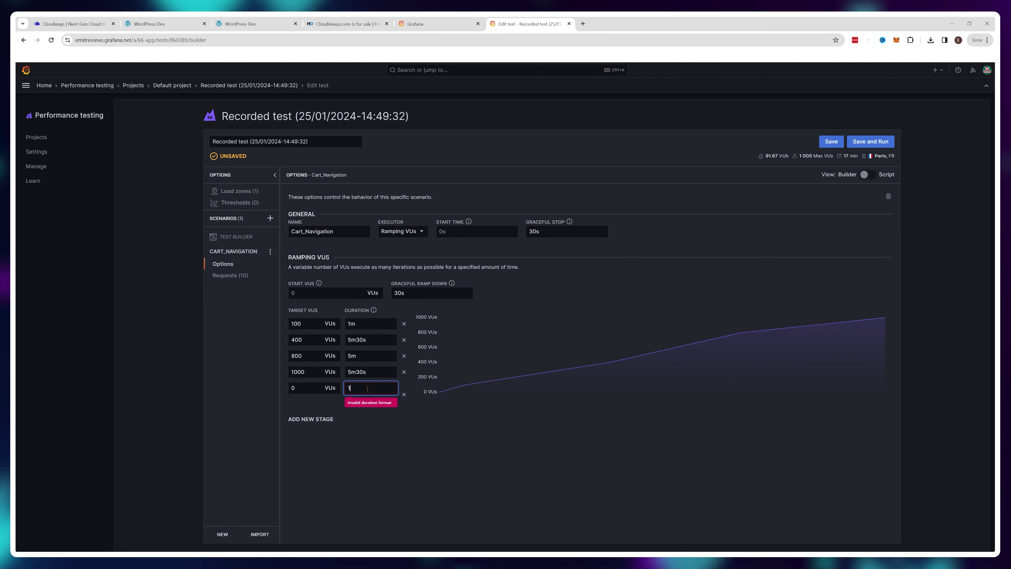
pyautogui.write('m')
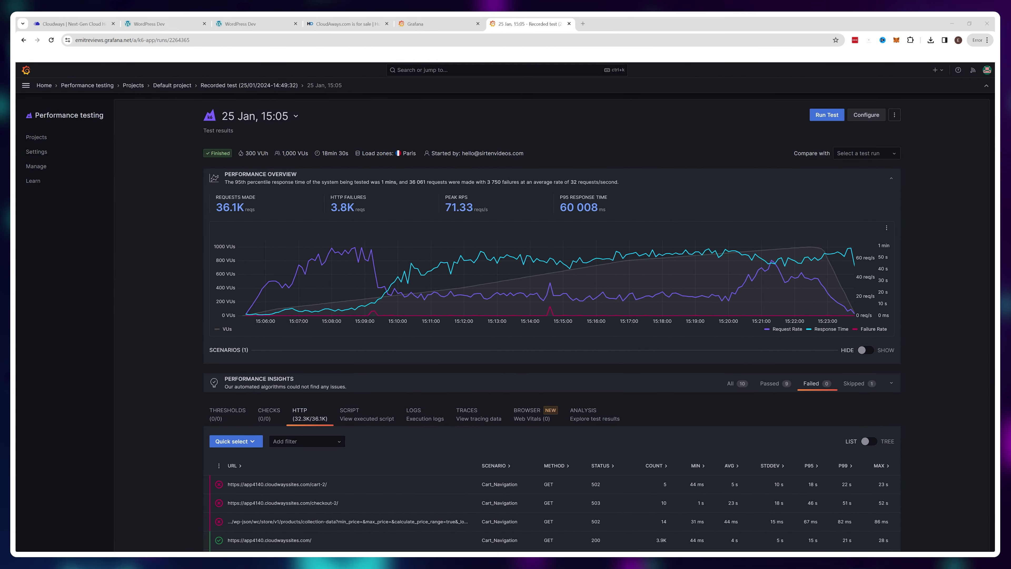
# Filter Performance Insights to Passed and scroll through the failing HTTP requests table.
pyautogui.scroll(-2, 927, 349)
pyautogui.click(776, 307)
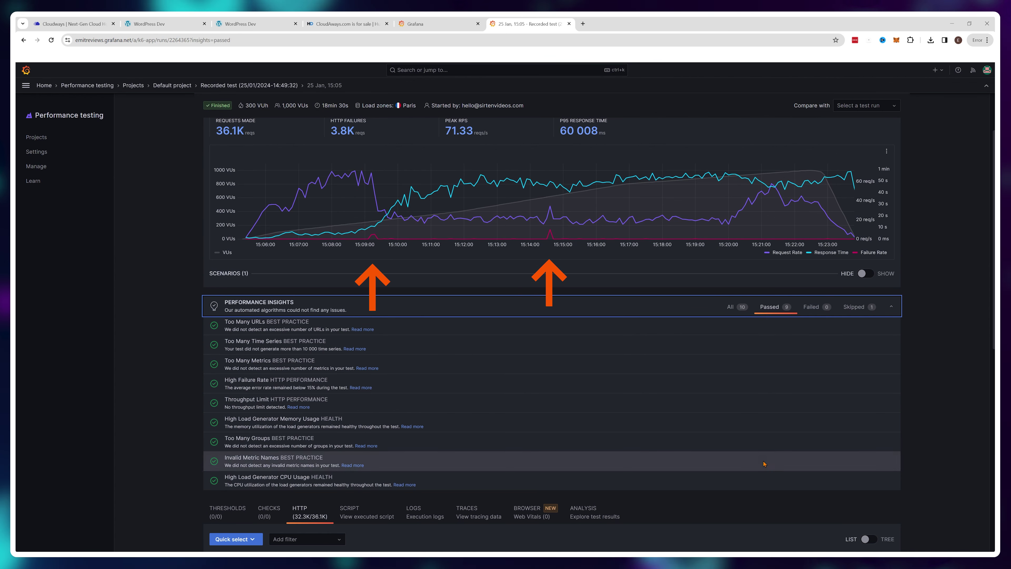
pyautogui.scroll(-3, 914, 426)
pyautogui.scroll(-6, 914, 425)
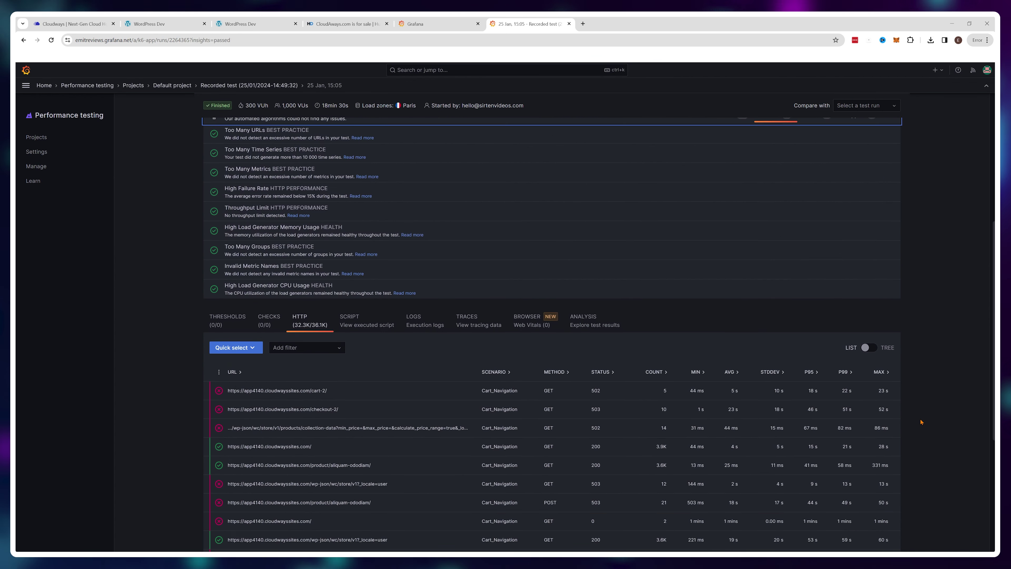
pyautogui.scroll(8, 926, 420)
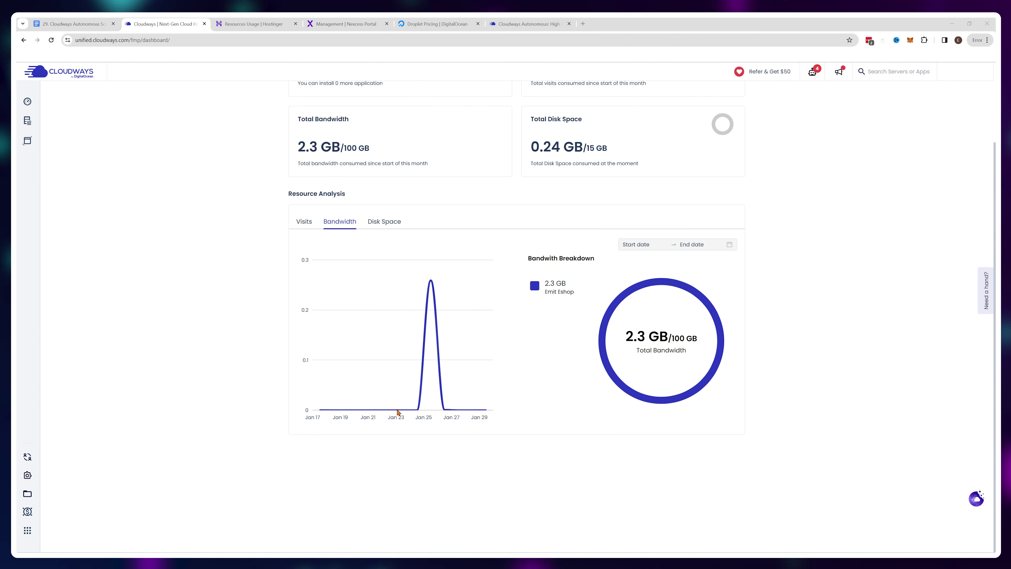
# Review the Emit Eshop bandwidth chart showing 2.3 GB of 100 GB used in January.
pyautogui.moveTo(395, 409)
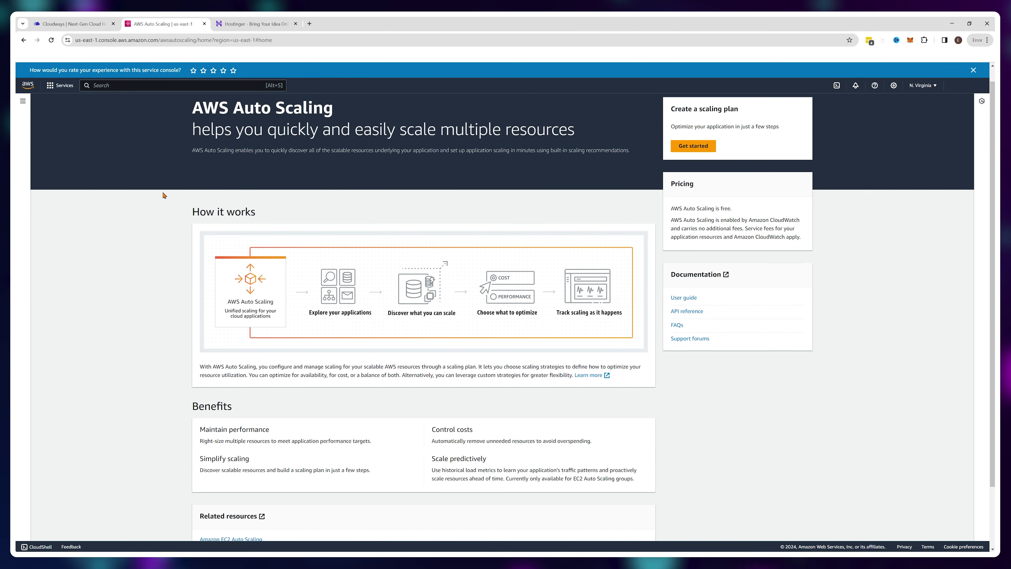
# Try the AWS scaling plan methods (EC2 groups, CloudFormation stack), then check Hostinger's Cloud Startup boost.
pyautogui.click(710, 148)
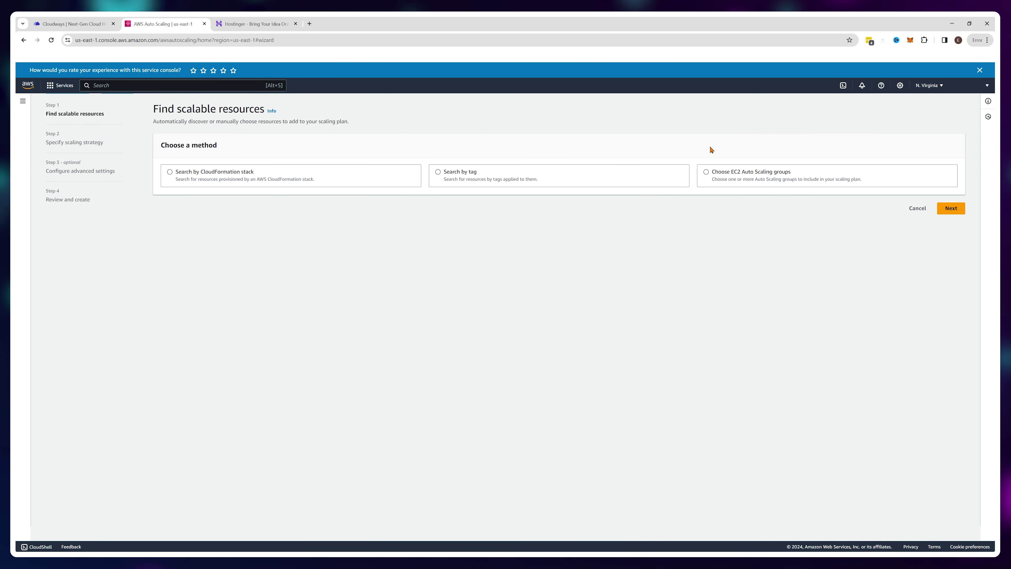
pyautogui.click(756, 178)
pyautogui.click(589, 246)
pyautogui.click(350, 172)
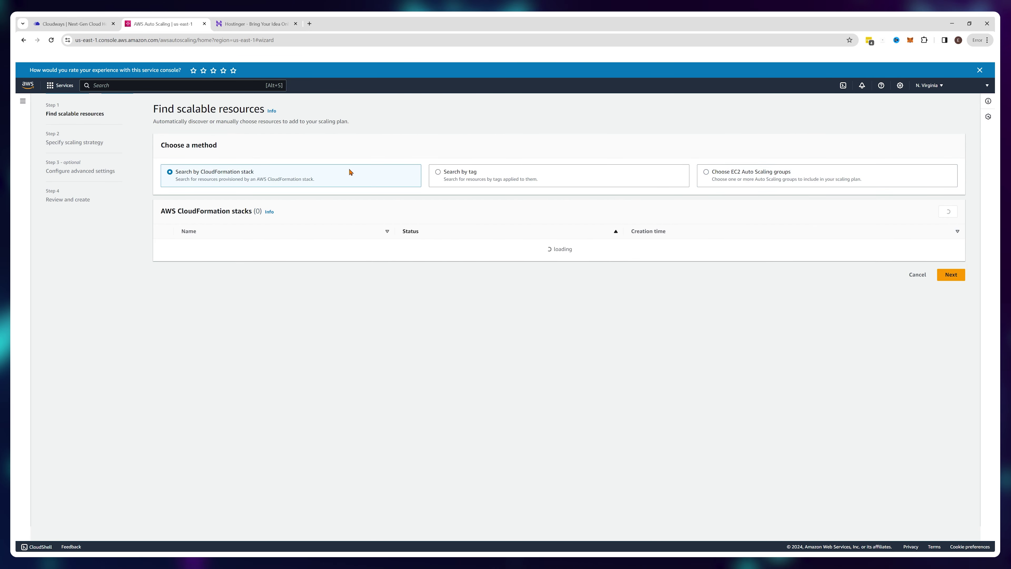
pyautogui.click(950, 275)
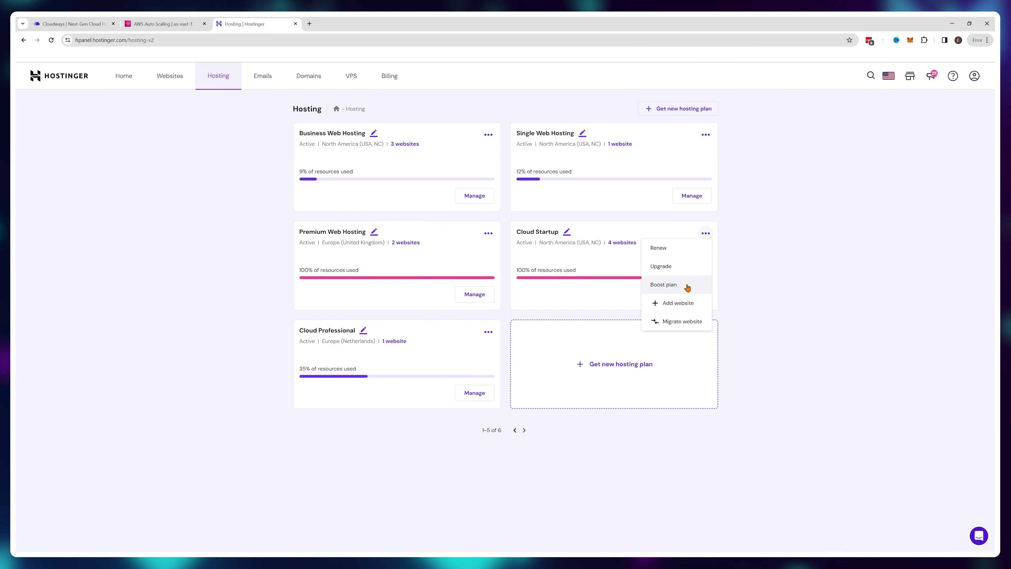
pyautogui.click(686, 285)
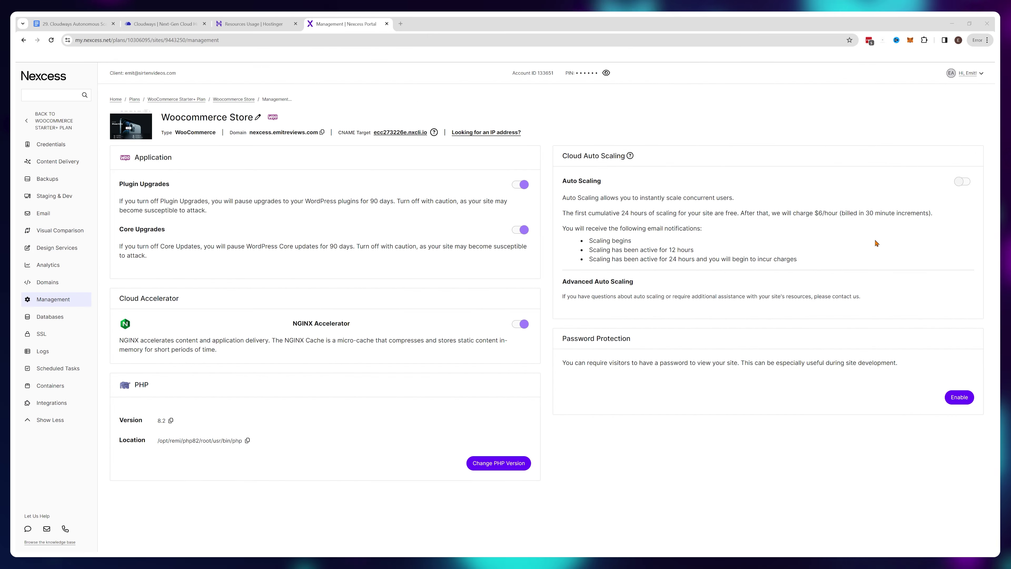
# Switch on Cloud Auto Scaling for the Nexcess WooCommerce store.
pyautogui.click(962, 182)
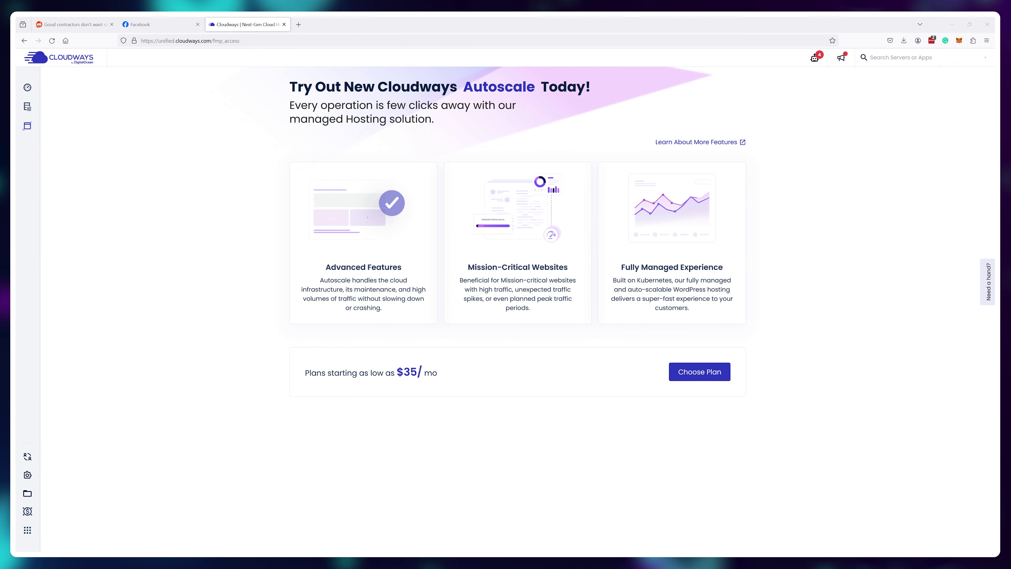
# Pick Plan 1 at $35/month from the Autoscale plans and confirm it.
pyautogui.click(696, 371)
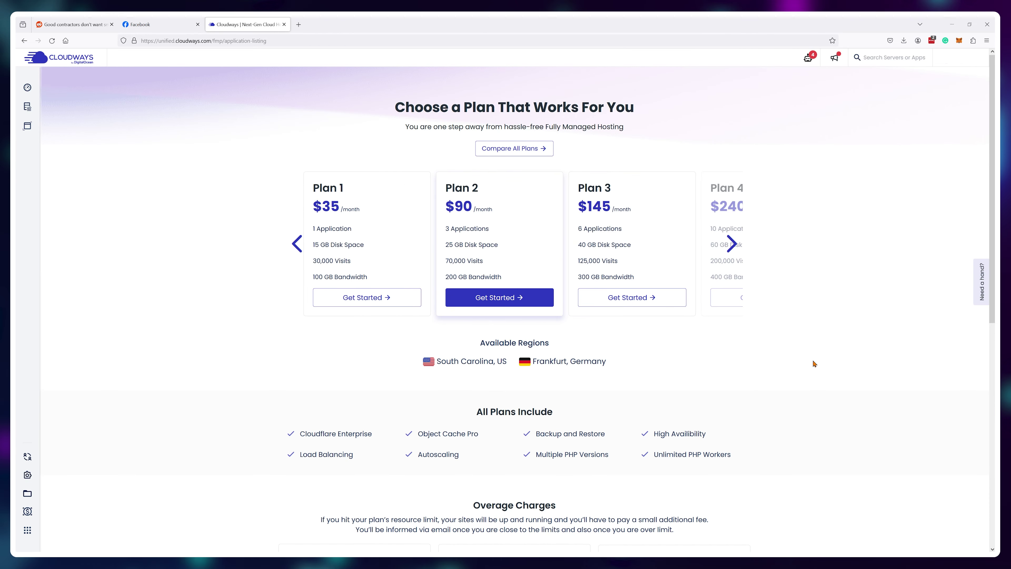
pyautogui.click(385, 297)
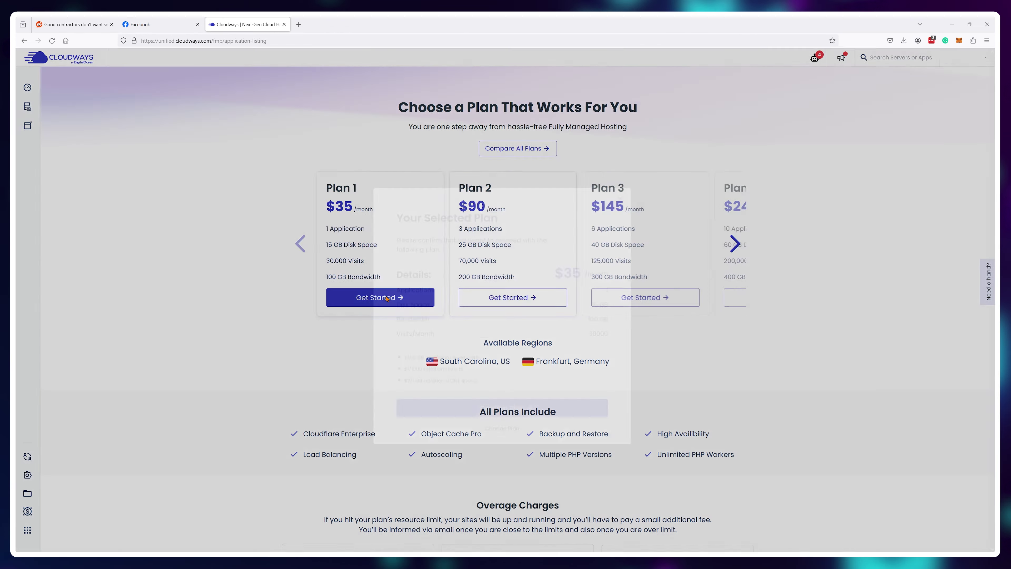
pyautogui.click(543, 391)
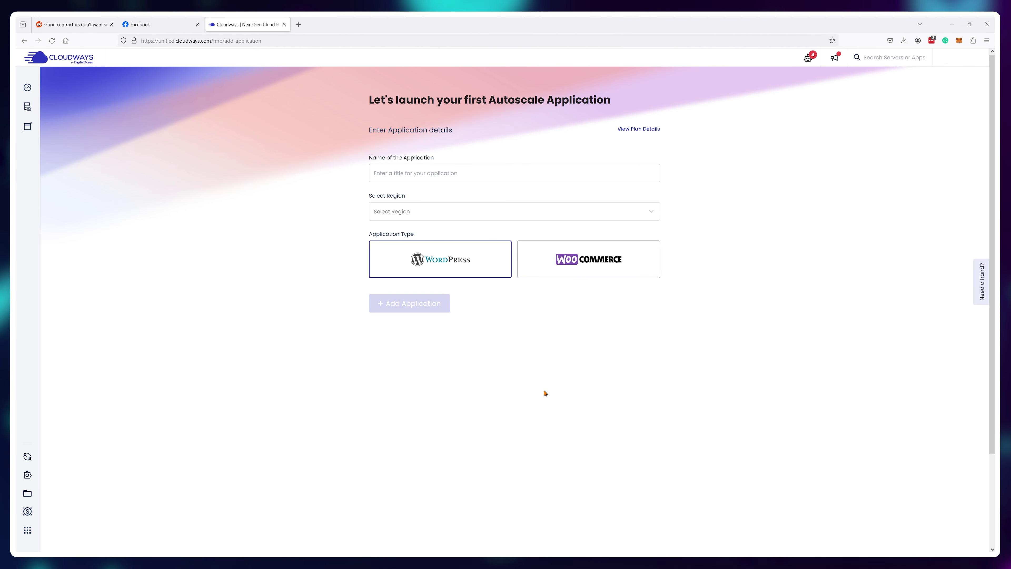
# Create a WooCommerce app named 'Emit Eshop' in the Frankfurt, Germany, Europe region.
pyautogui.click(581, 270)
pyautogui.write('Em')
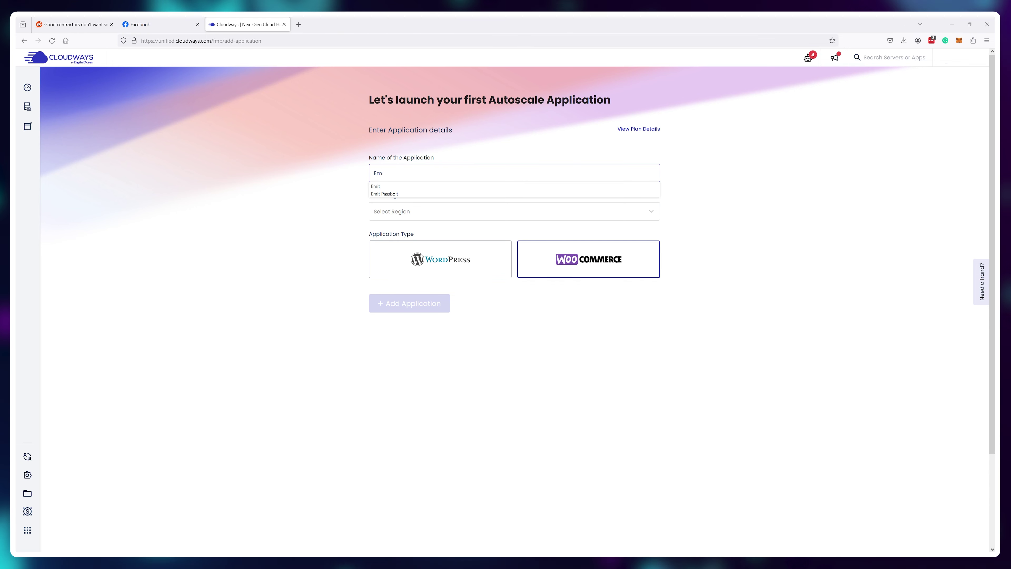
pyautogui.write('it Eshop')
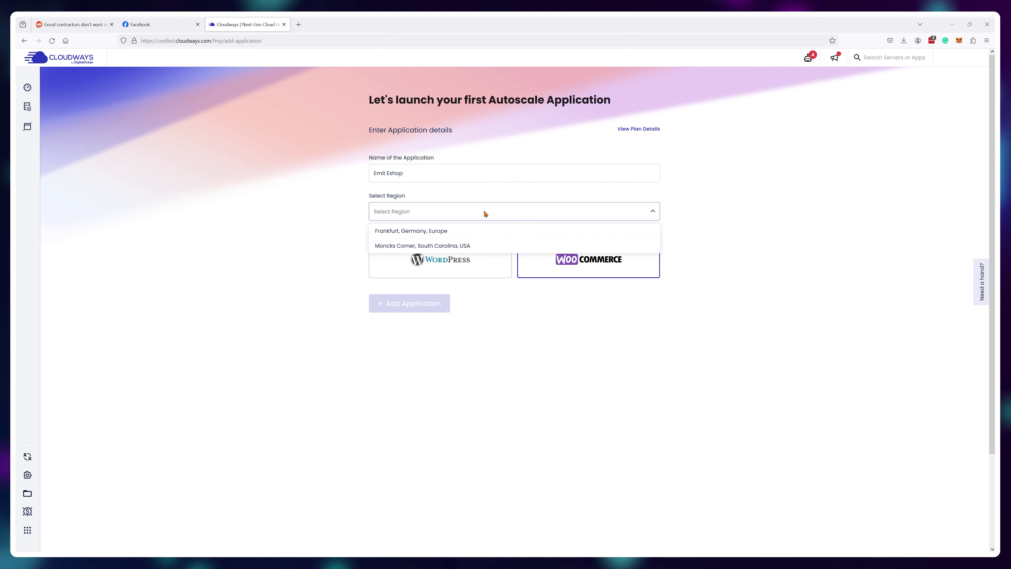
pyautogui.click(474, 230)
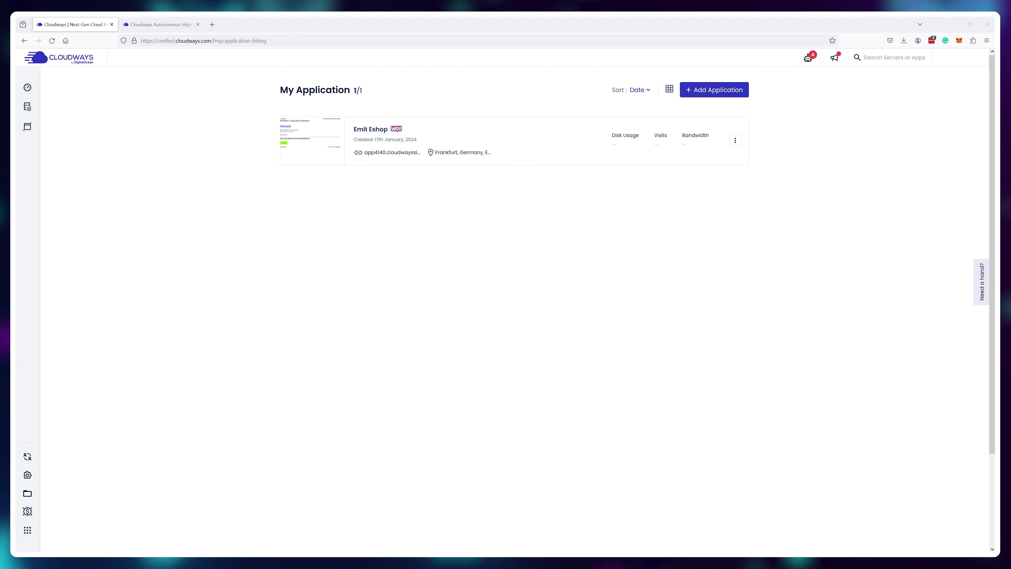
# Open the Emit Eshop app and review its Performance caching and Security details.
pyautogui.click(559, 151)
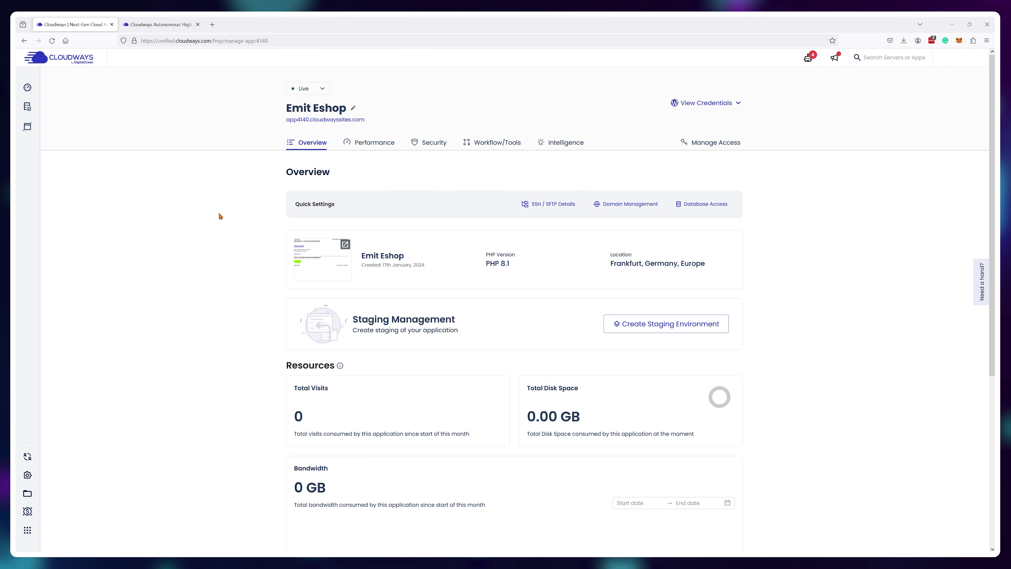
pyautogui.click(374, 148)
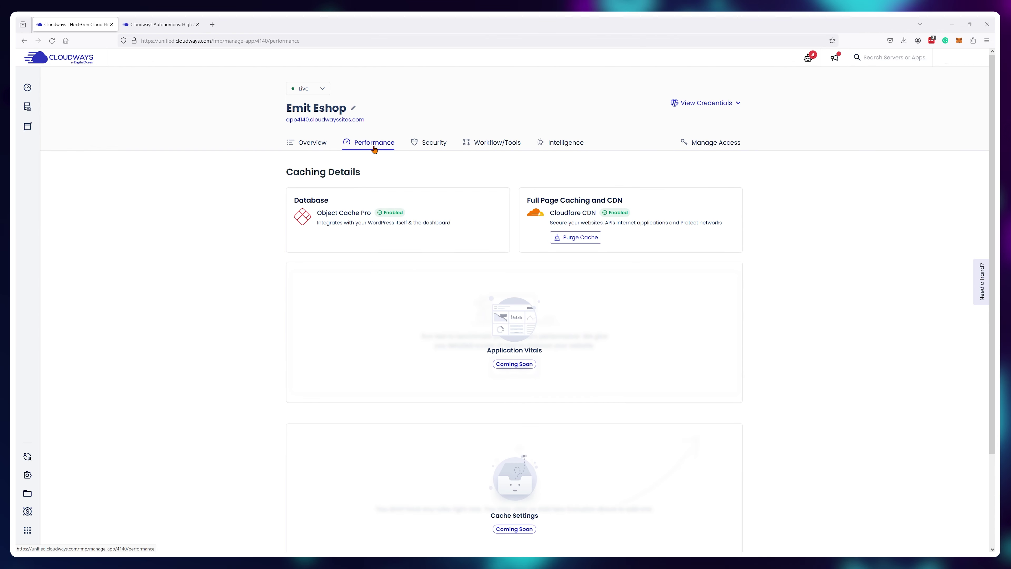
pyautogui.click(425, 148)
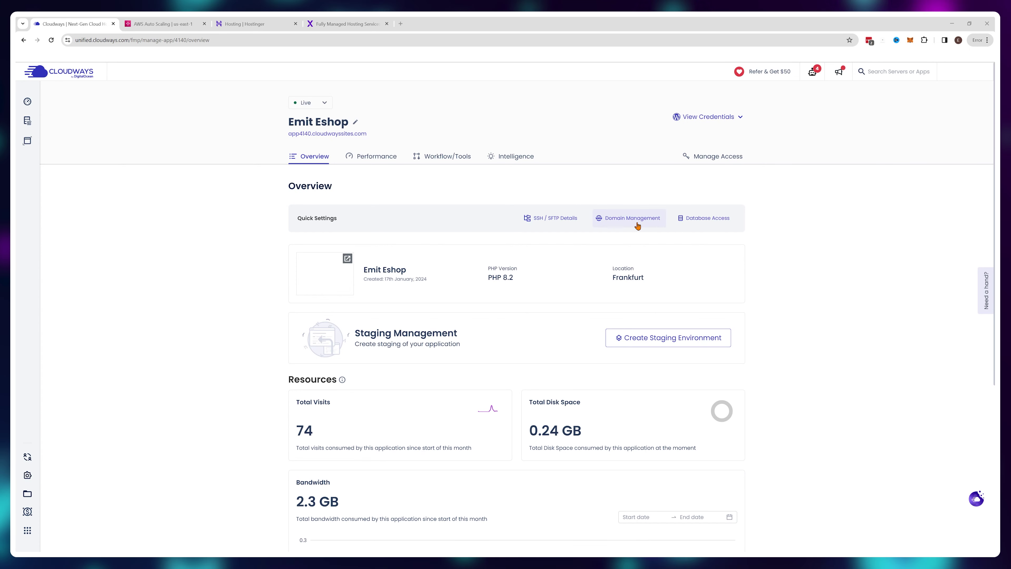
# Enter cloudwaysautonomous.emitreviews.com in Domain Management and view its required CNAME record.
pyautogui.click(637, 226)
pyautogui.click(510, 241)
pyautogui.click(470, 262)
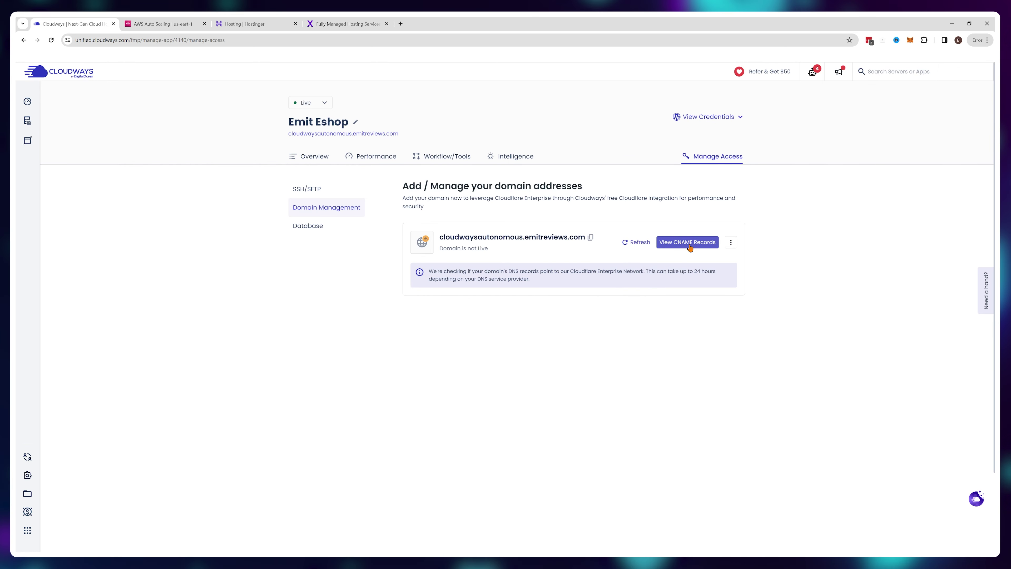
pyautogui.click(690, 248)
# Add a CNAME record named cloudwaysautonomous in Hostinger DNS, then open the Cloudflare pending email.
pyautogui.click(257, 24)
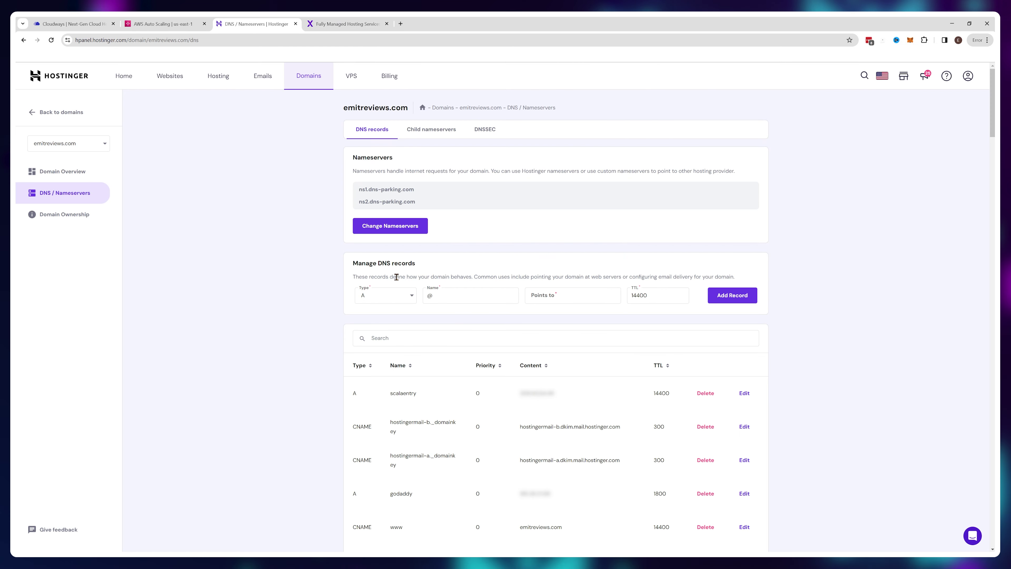
pyautogui.click(385, 294)
pyautogui.click(370, 344)
pyautogui.click(443, 297)
pyautogui.click(72, 23)
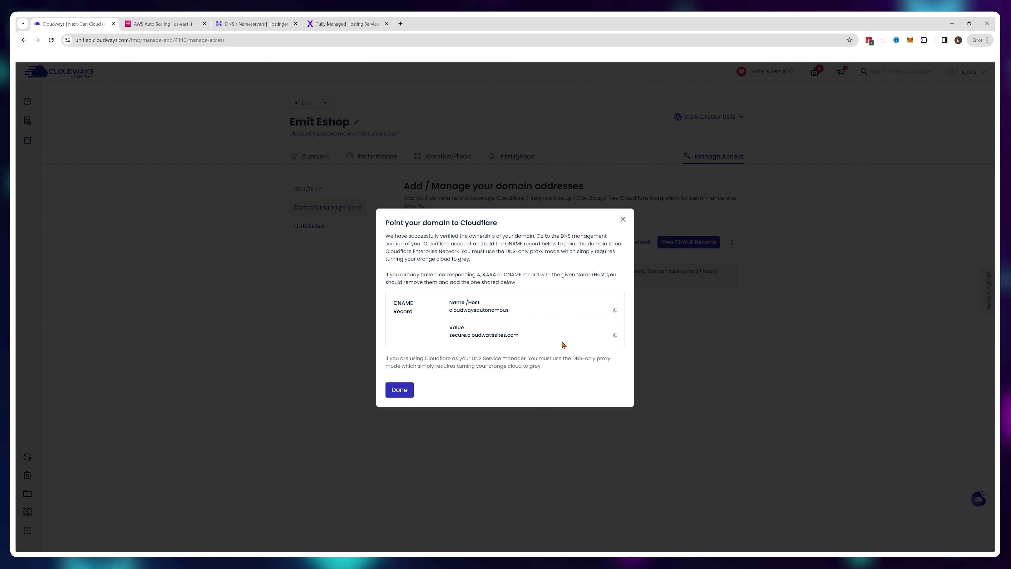
pyautogui.click(257, 23)
pyautogui.write('cloudwaysautonomous')
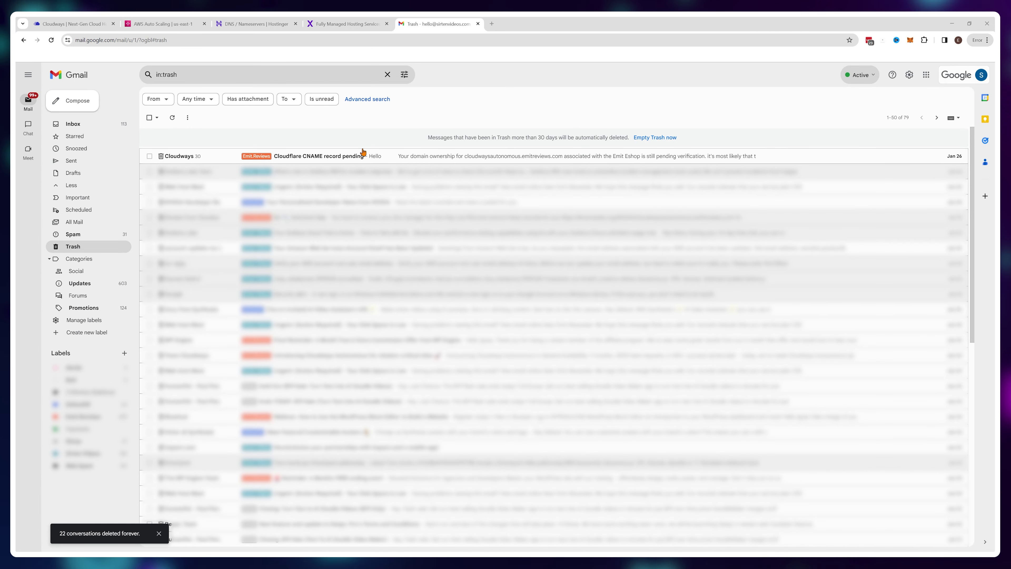
pyautogui.click(374, 156)
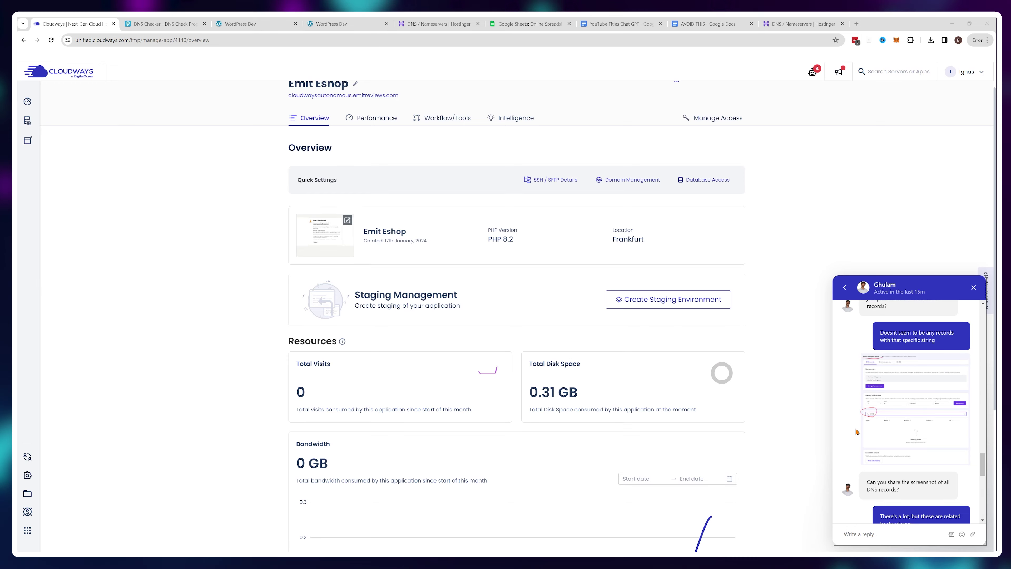
pyautogui.scroll(-10, 402, 325)
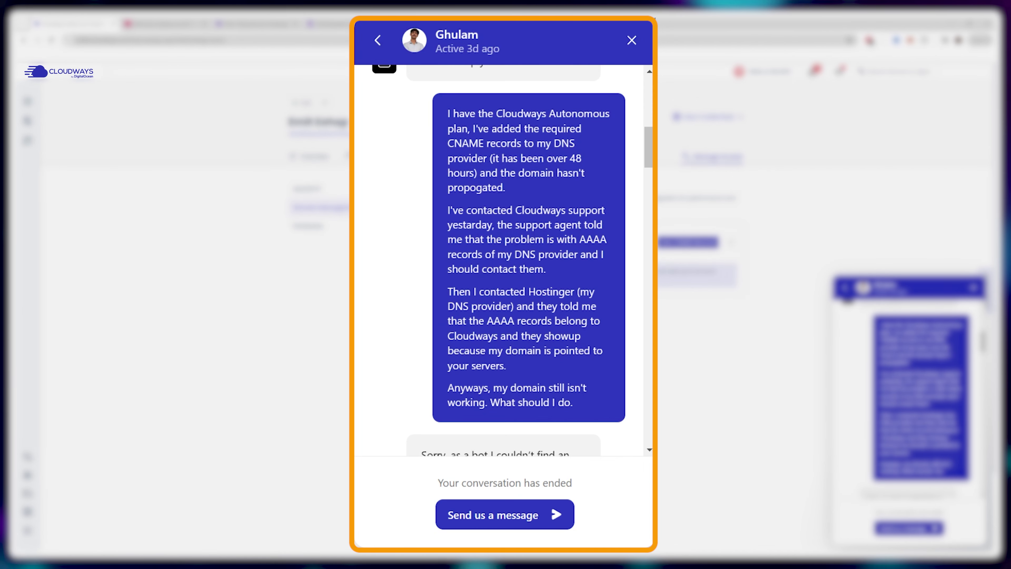
pyautogui.scroll(-10, 380, 190)
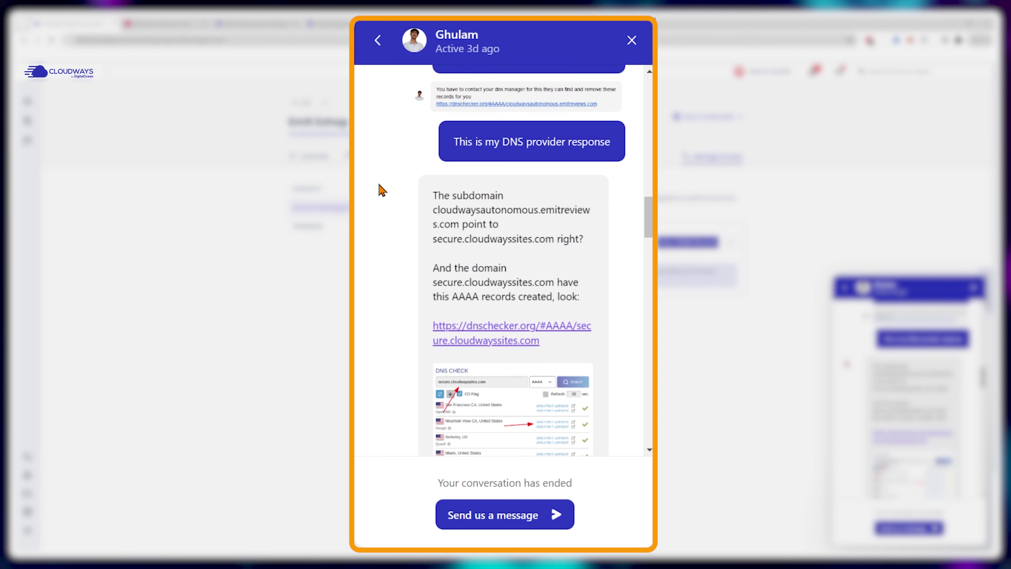
pyautogui.scroll(-10, 380, 191)
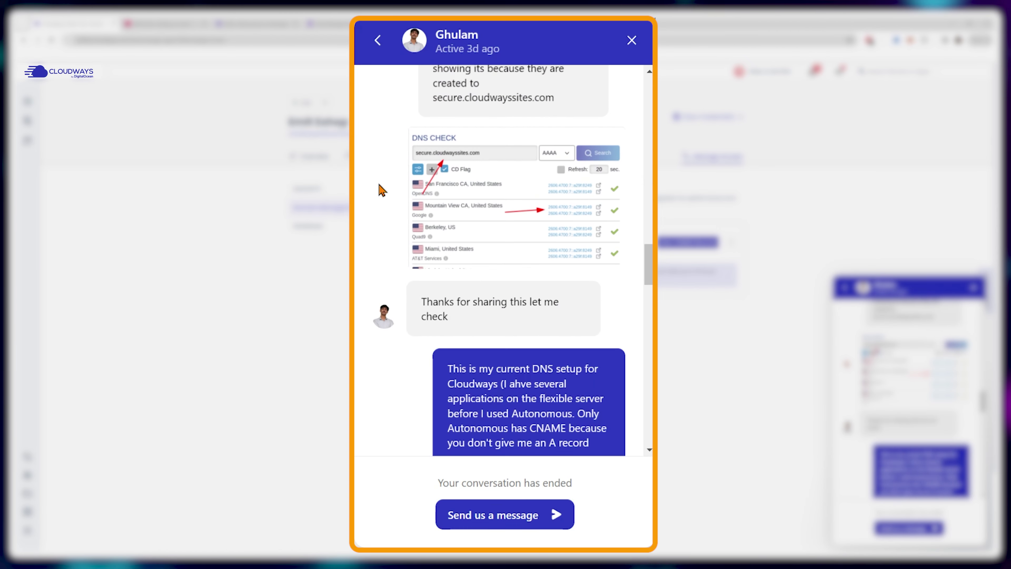
pyautogui.scroll(-4, 381, 190)
pyautogui.scroll(-9, 382, 190)
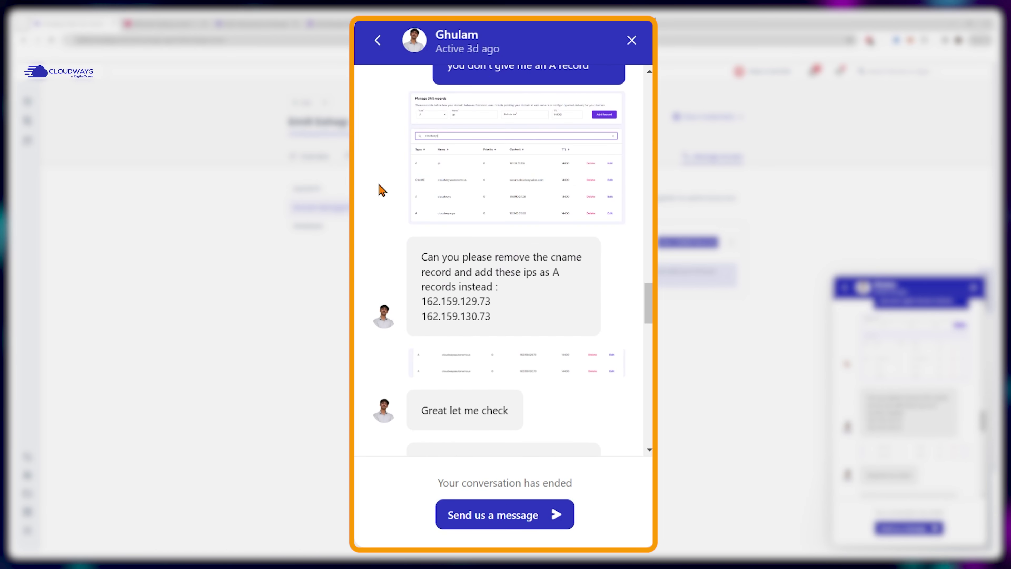
pyautogui.scroll(-1, 381, 191)
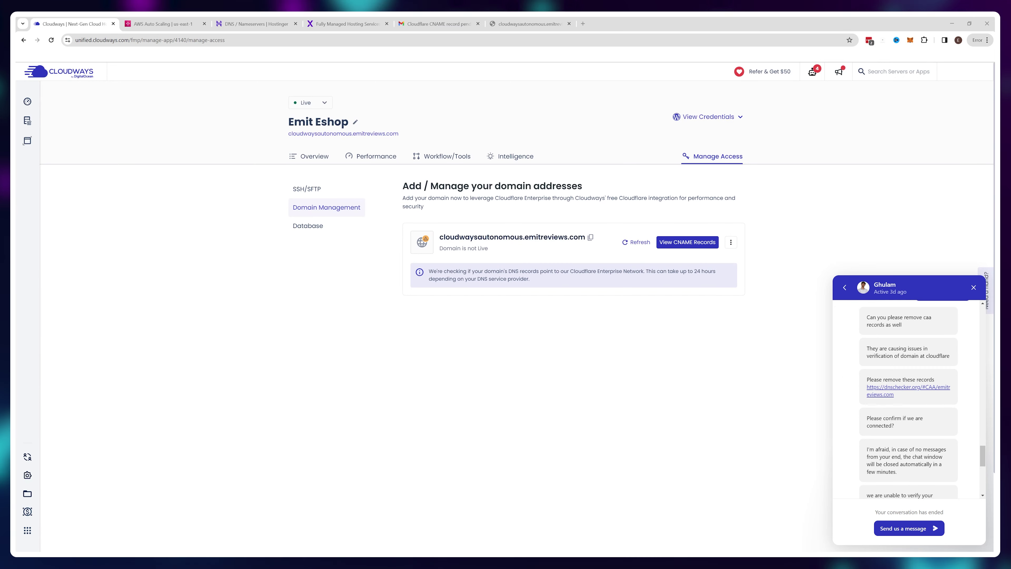
# Check Emit Eshop's Performance caching details and close the support chat.
pyautogui.click(381, 159)
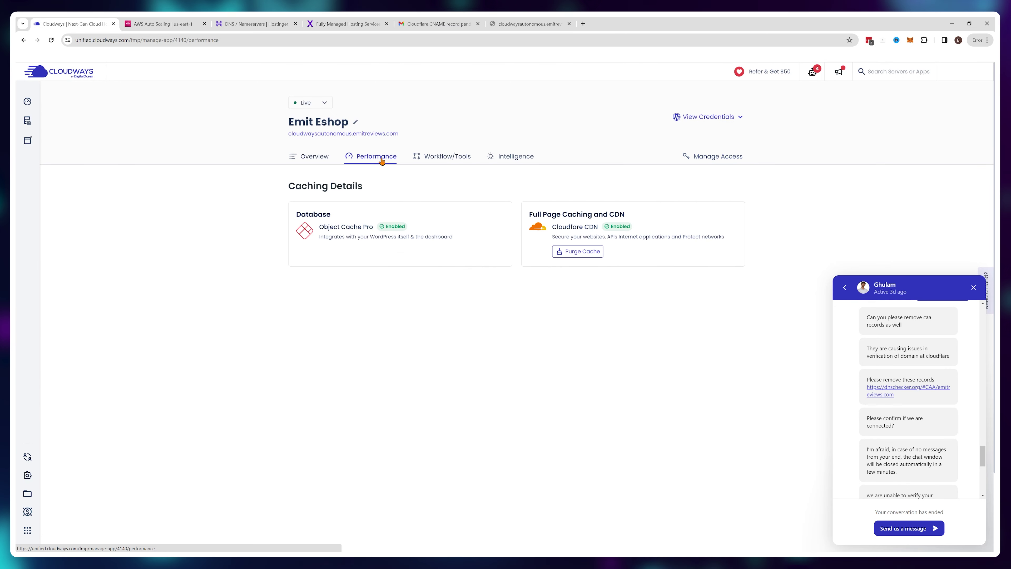
pyautogui.click(974, 287)
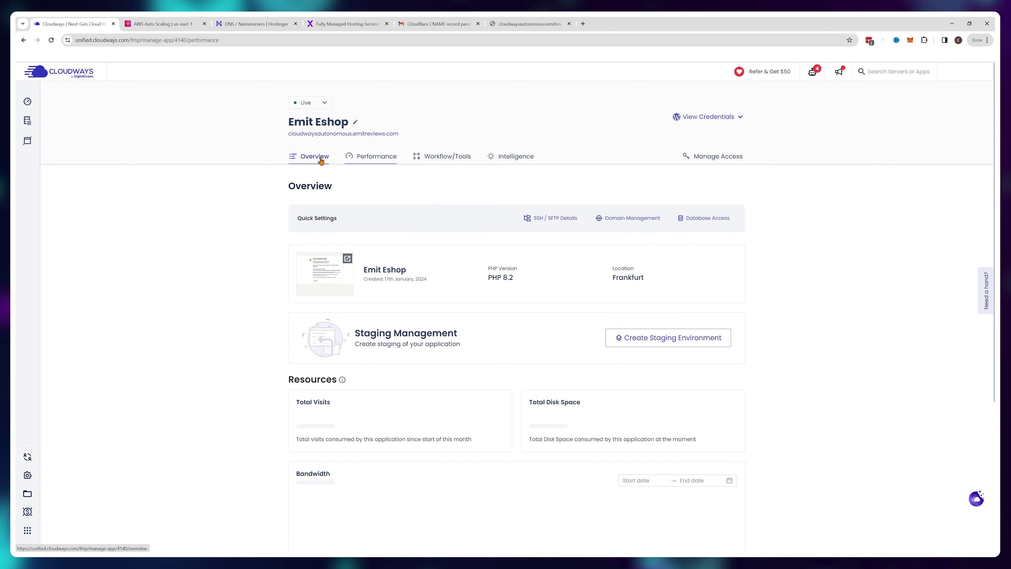
# Show Emit Eshop's SSH/SFTP credentials, launch PuTTY, and copy an SFTP login credential.
pyautogui.scroll(-5, 238, 248)
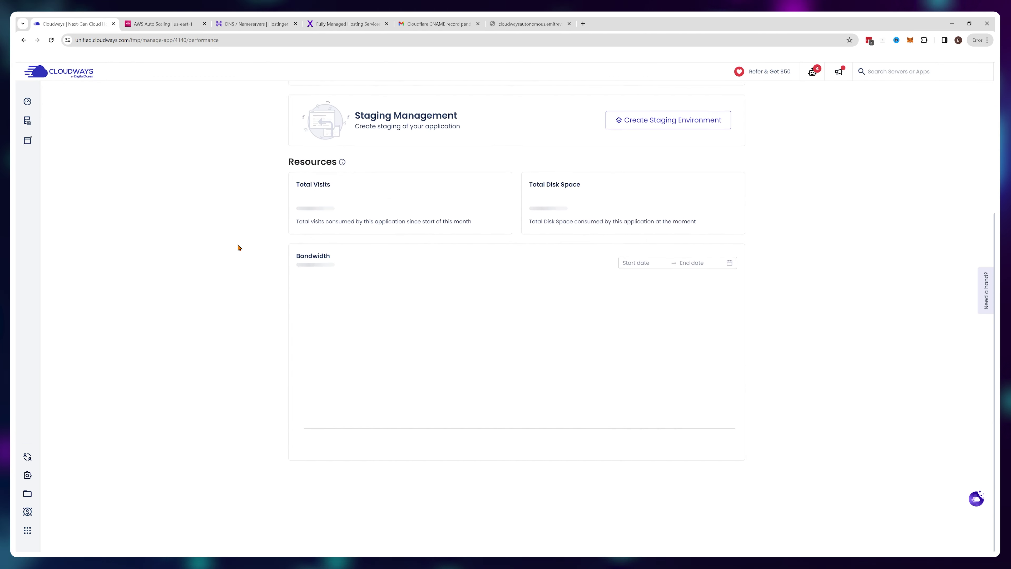
pyautogui.scroll(5, 239, 248)
pyautogui.click(562, 226)
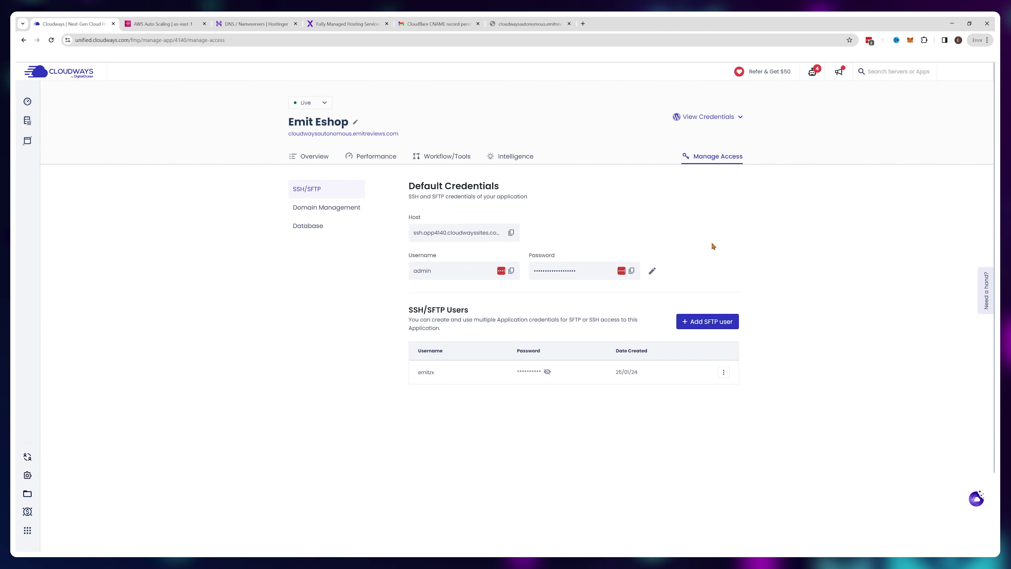
pyautogui.press('super')
pyautogui.click(181, 501)
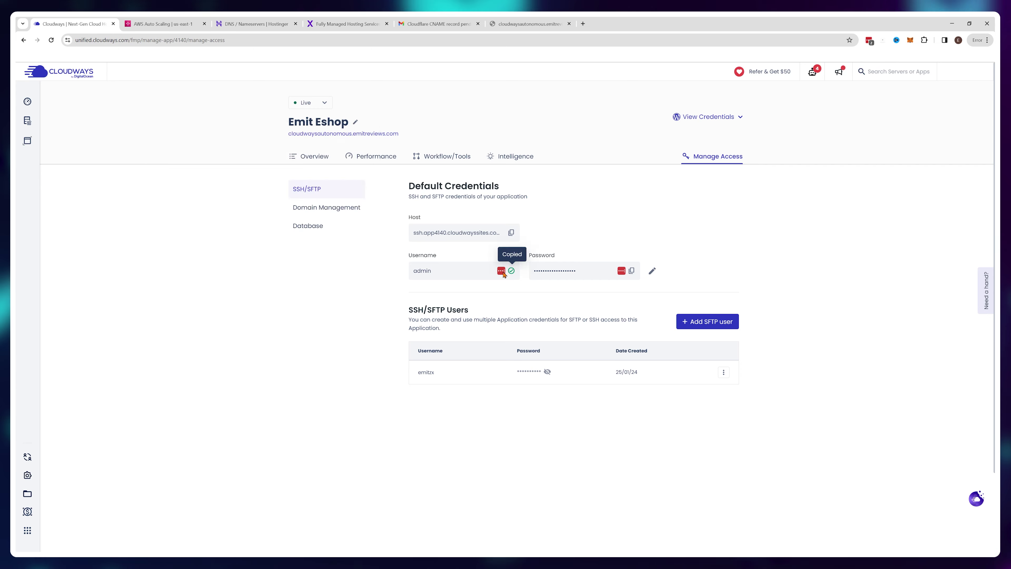
pyautogui.click(631, 271)
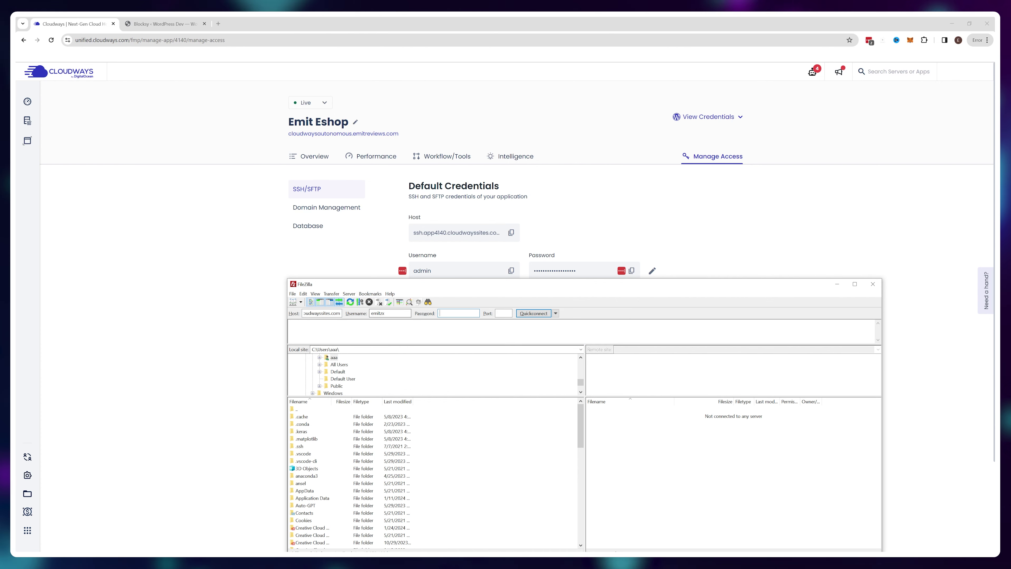
# Connect FileZilla to the Emit Eshop server with the entered credentials and move its window higher.
pyautogui.press('Return')
pyautogui.moveTo(522, 293); pyautogui.dragTo(526, 214)
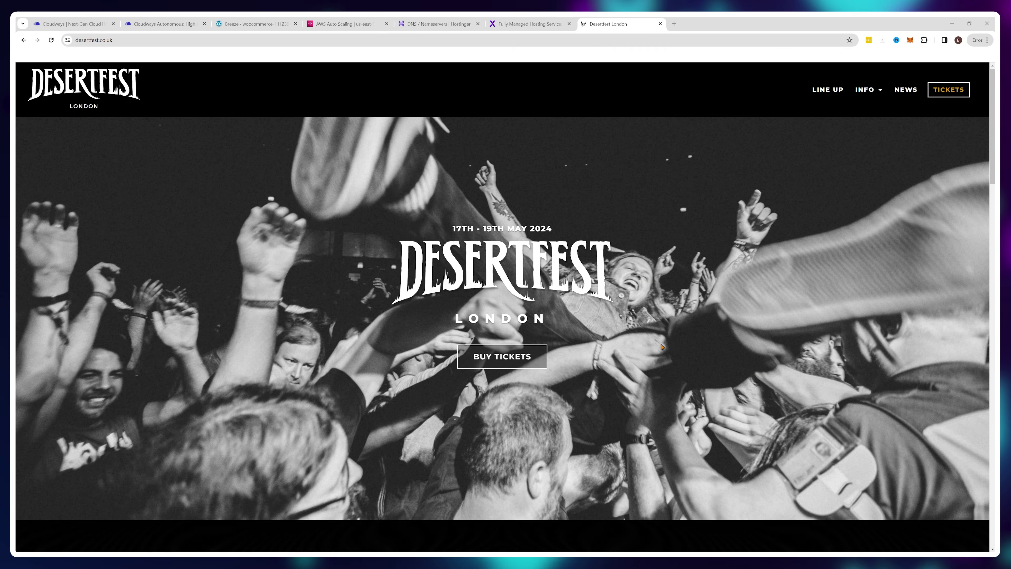
# Scroll through desertfest.co.uk and open its Buy Tickets page.
pyautogui.scroll(-5, 655, 344)
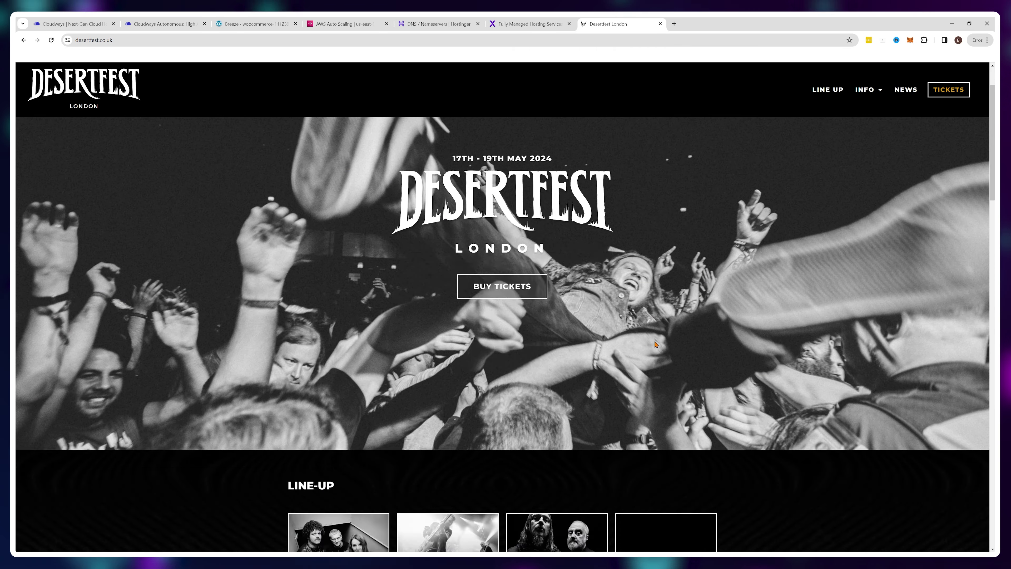
pyautogui.scroll(-6, 779, 351)
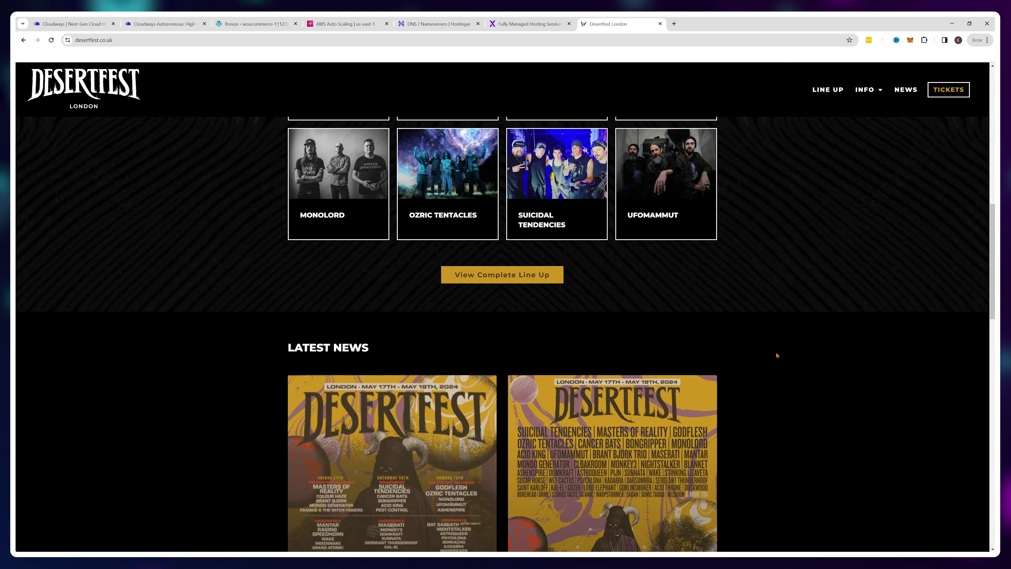
pyautogui.scroll(10, 776, 353)
pyautogui.scroll(3, 776, 352)
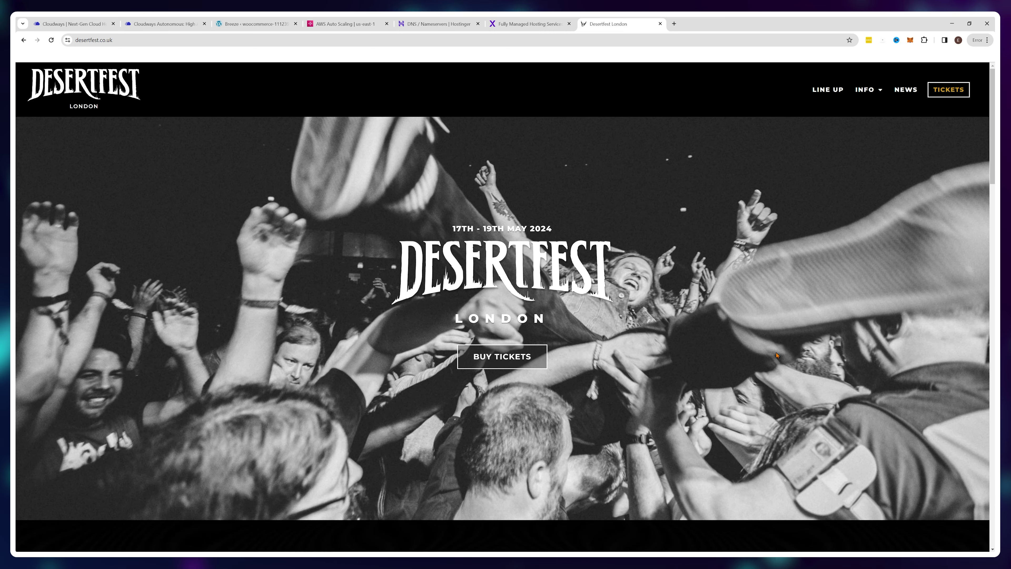
pyautogui.click(538, 355)
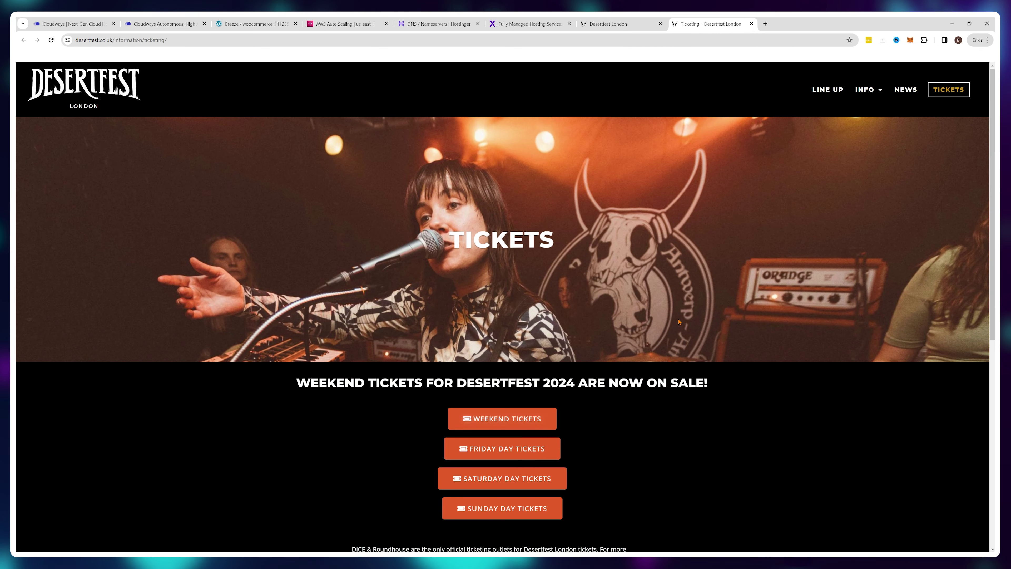
pyautogui.scroll(-3, 678, 322)
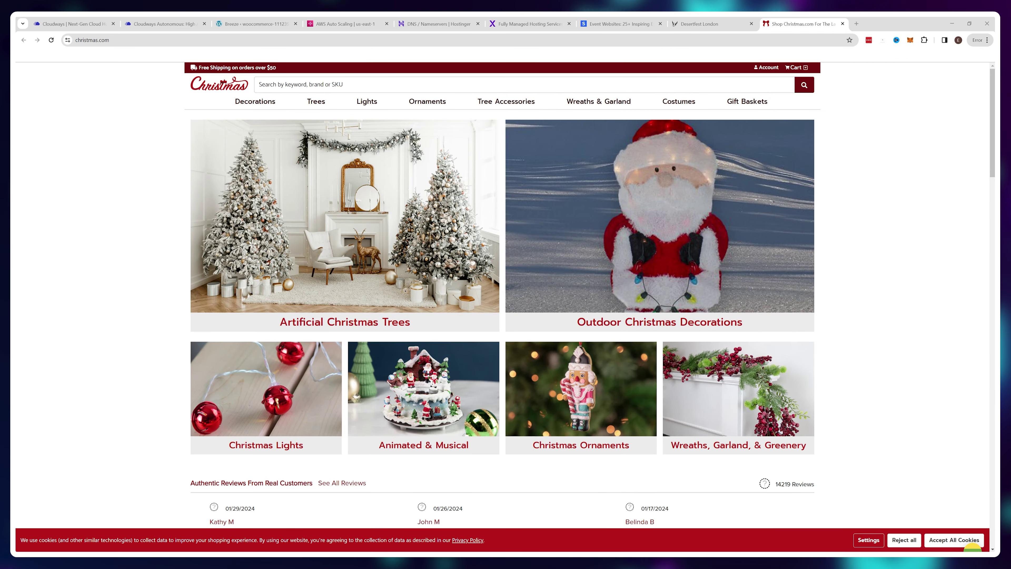